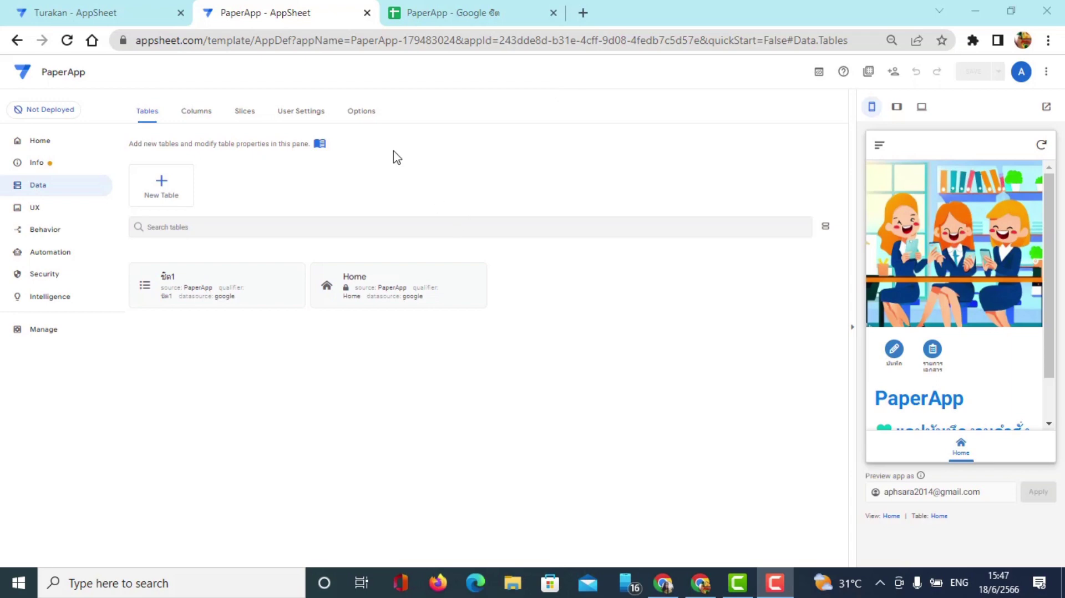
Switch to the PaperApp spreadsheet in Google Sheets and add a new sheet named Search.
left_click(475, 6)
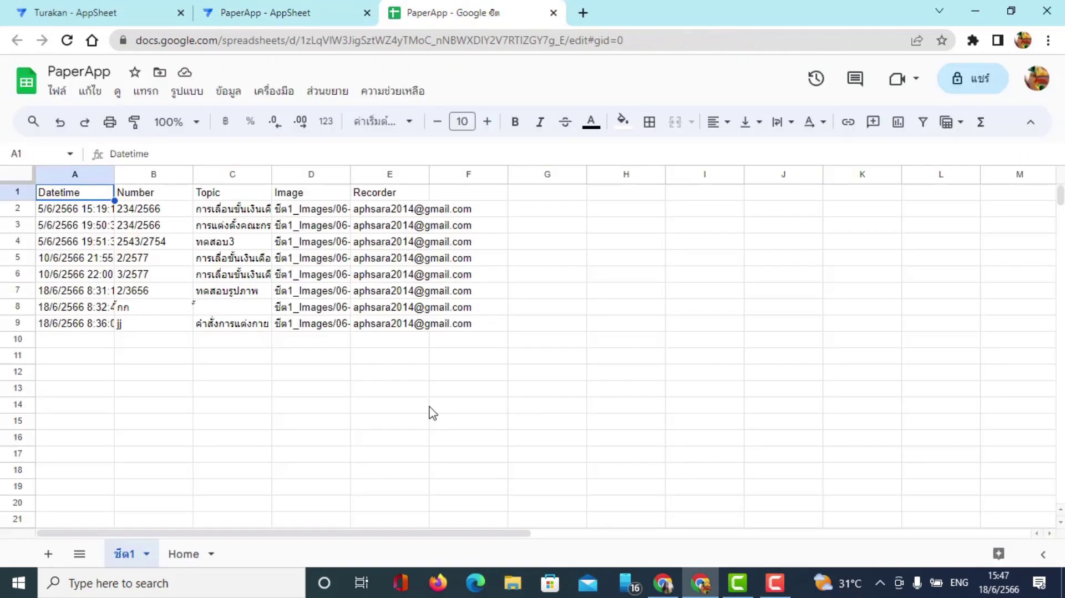
left_click(44, 554)
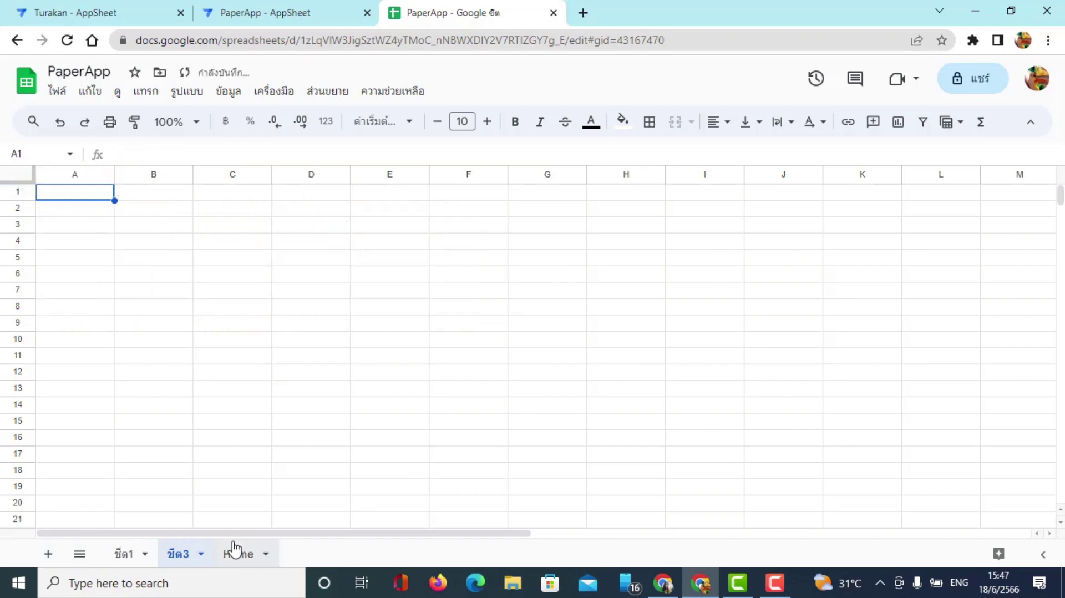
double_click(180, 553)
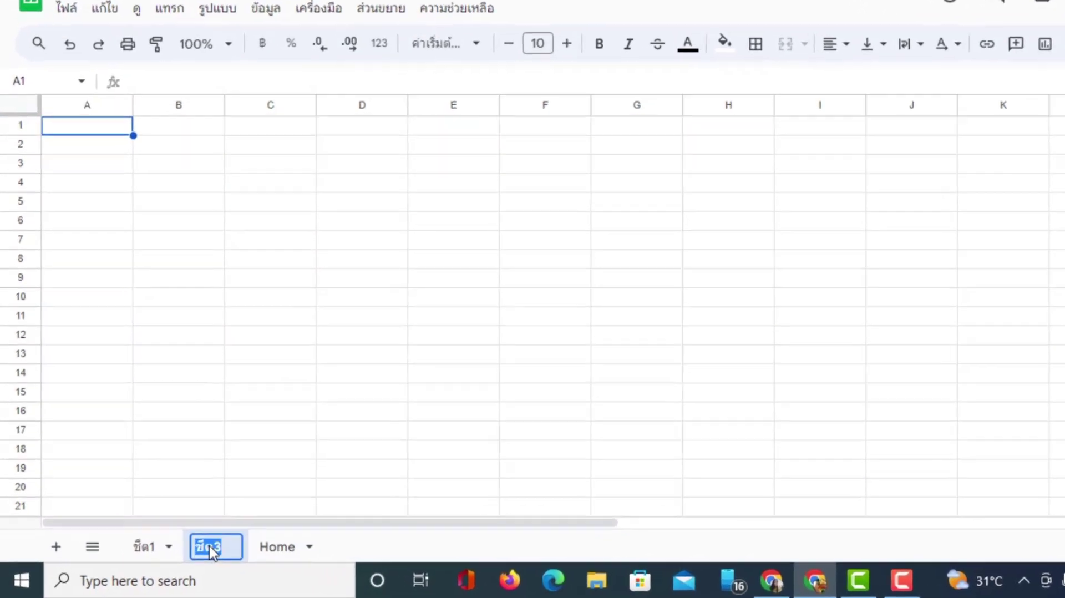
type("Searc")
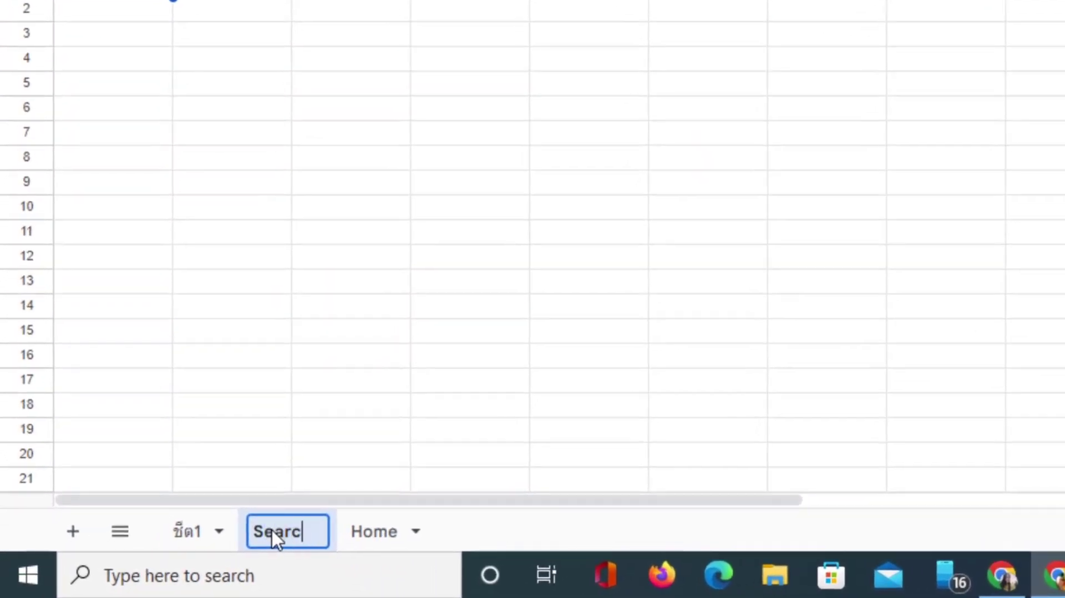
type("h")
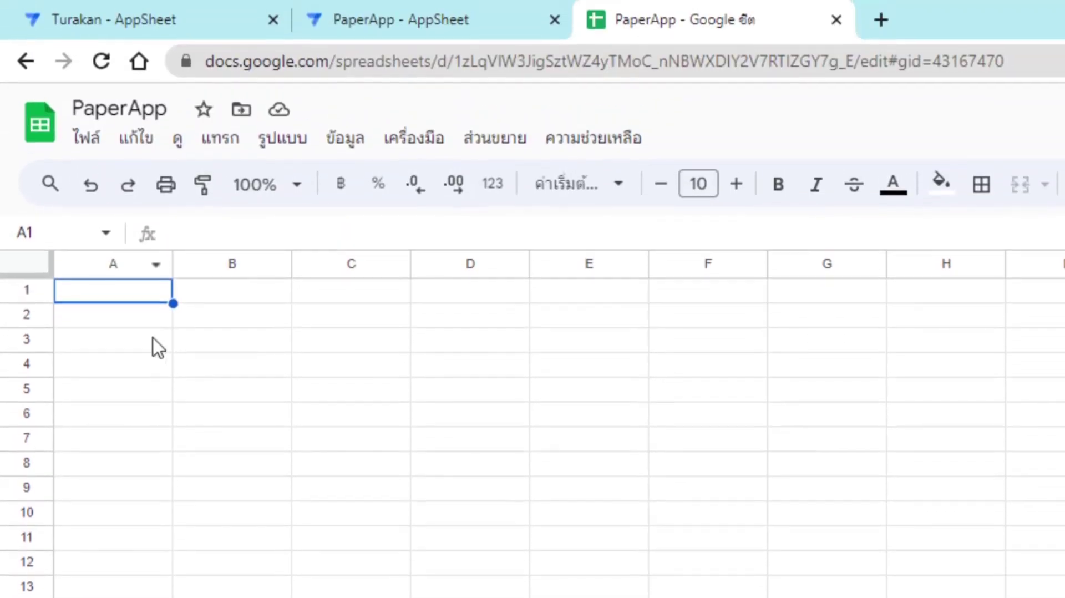
Enter the column header id in cell A1 of the Search sheet.
left_click(153, 53)
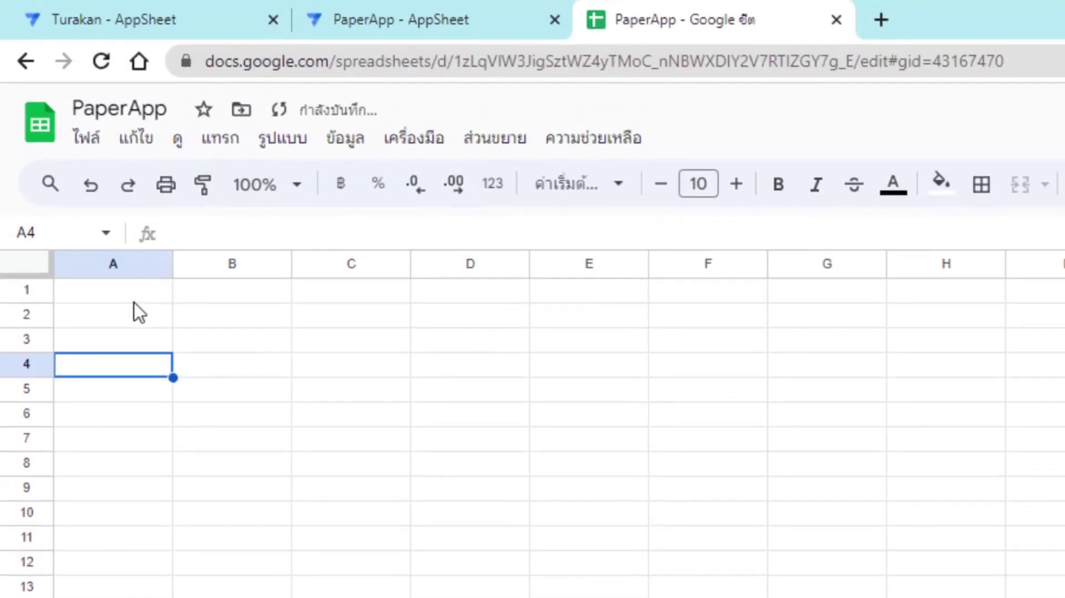
left_click(132, 300)
type("id")
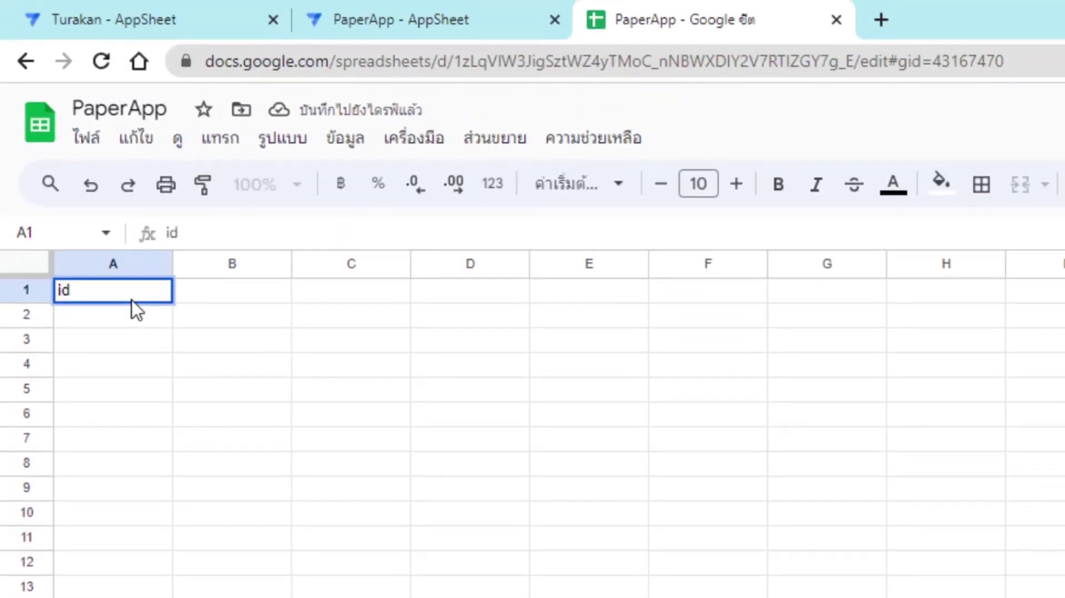
key("Tab")
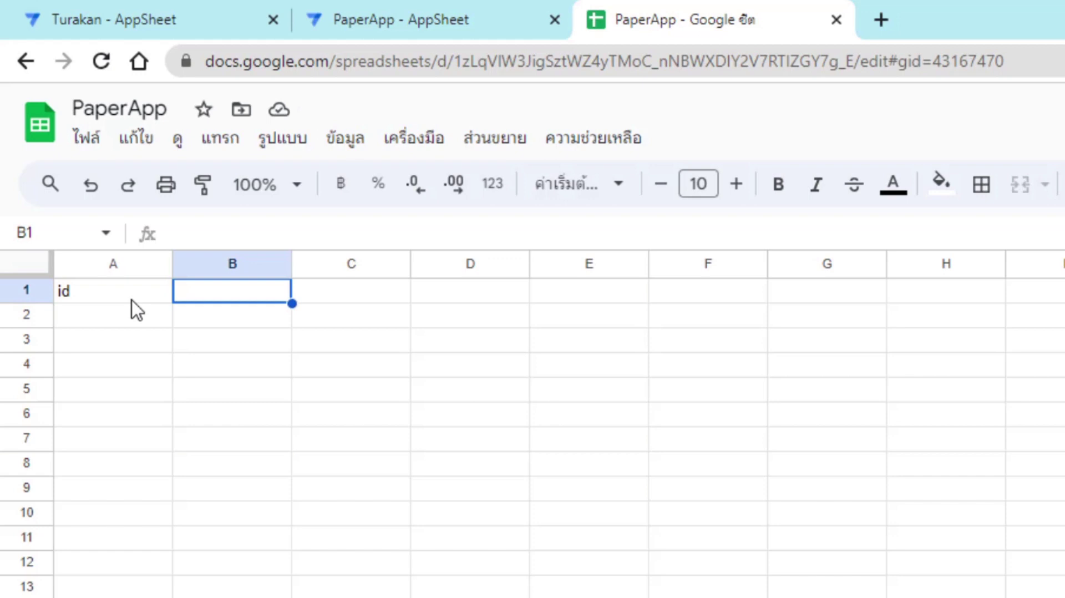
Enter the column headers Date in cell B1 and Topic in cell C1.
type("Date")
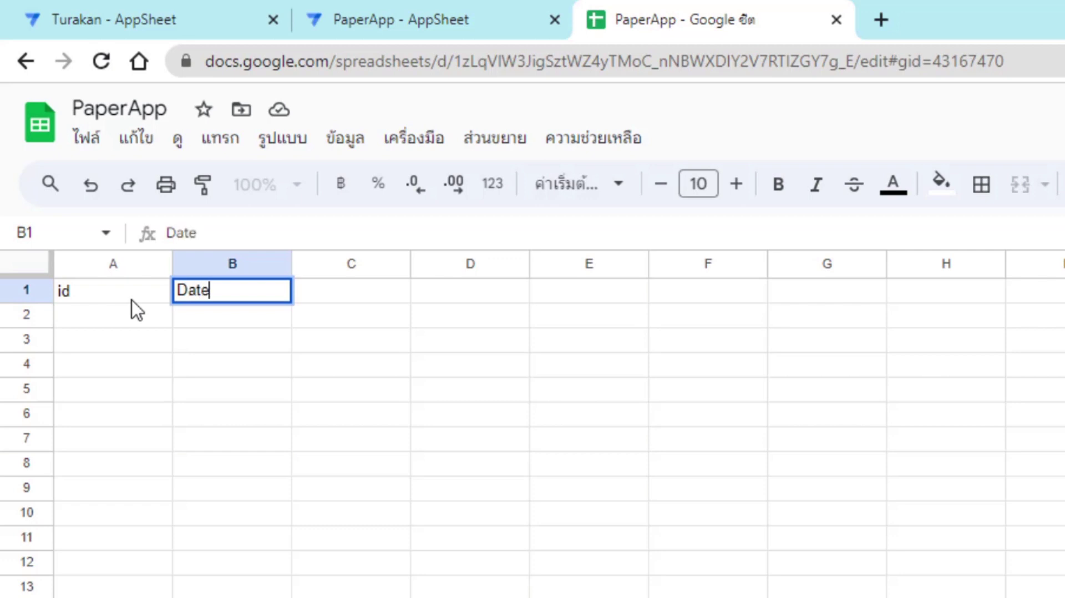
key("Tab")
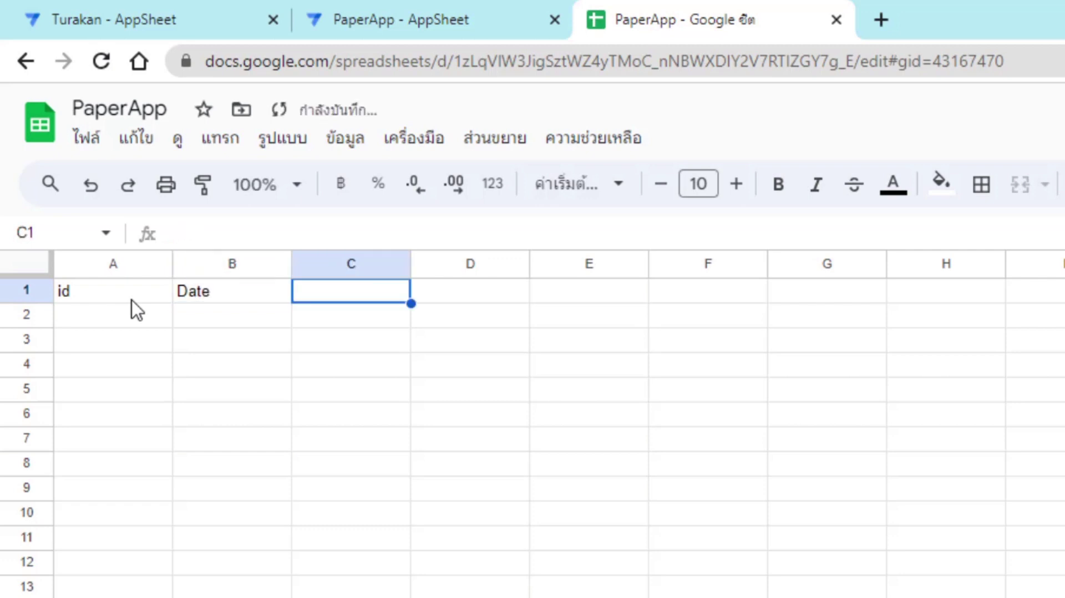
type("Top")
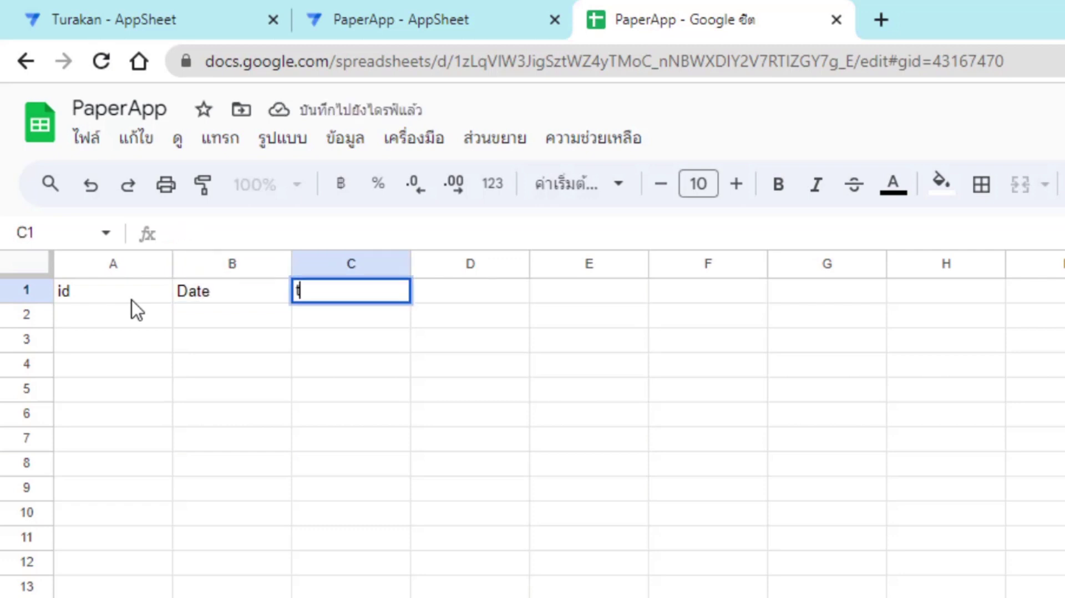
type("ic")
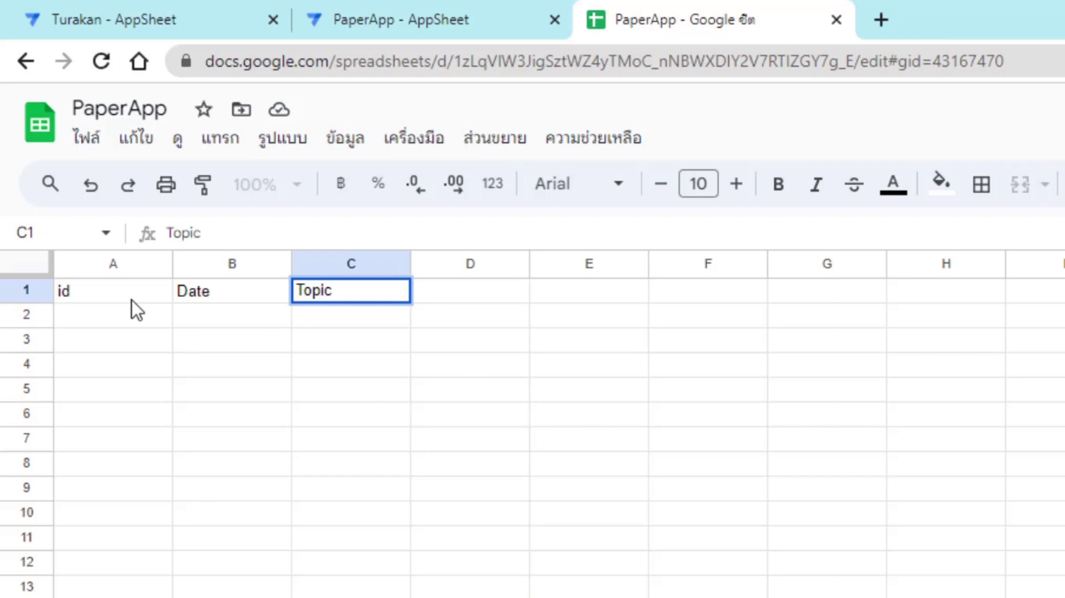
key("Tab")
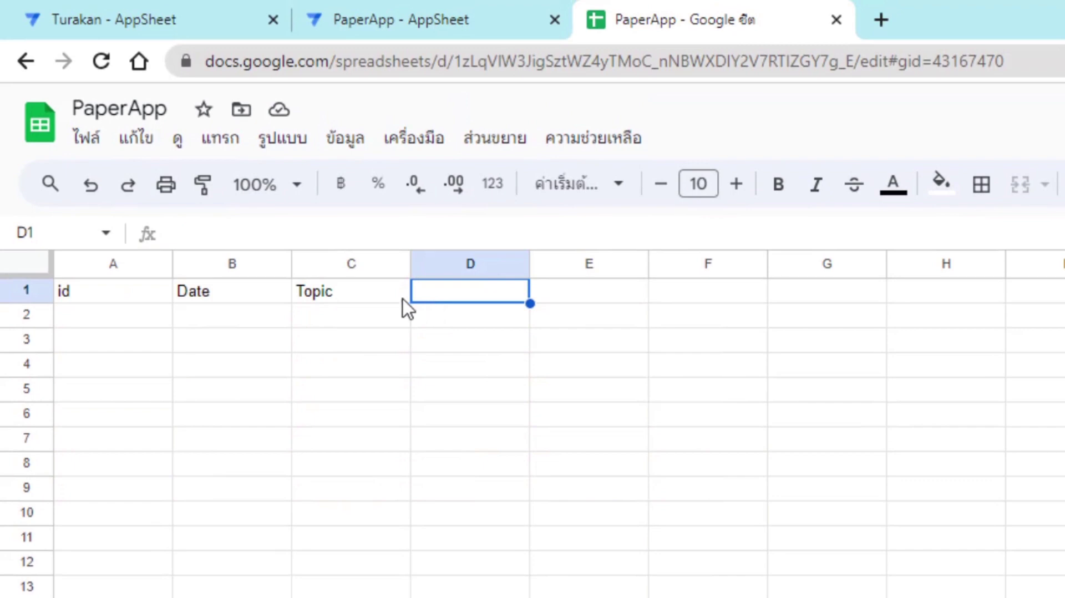
Set the headers in cells B1 to D1 of the Search sheet to StartDate, EndDate and Topic.
left_click(251, 295)
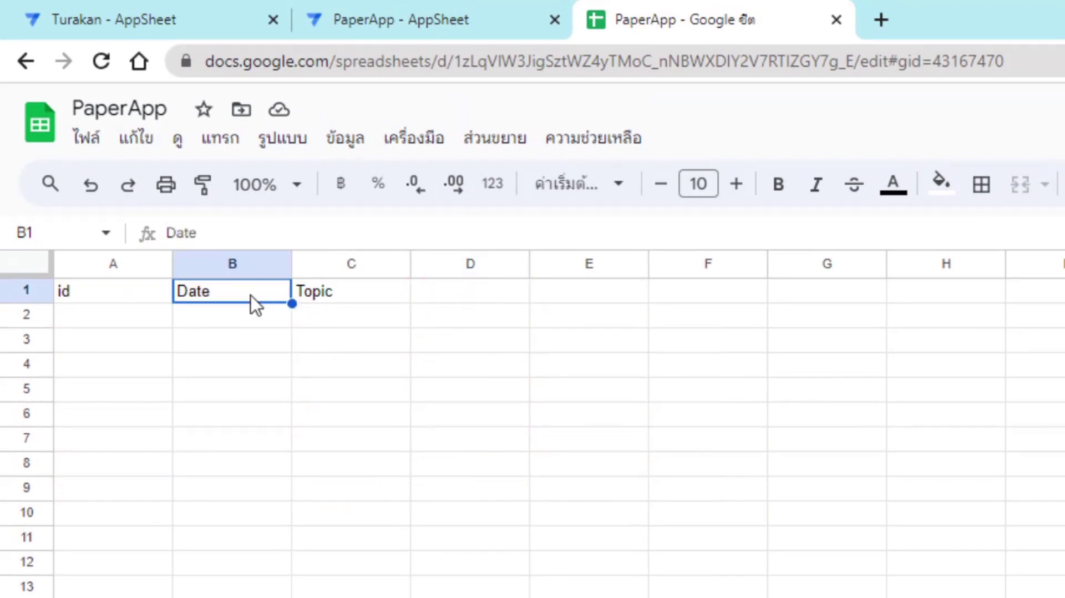
type("S")
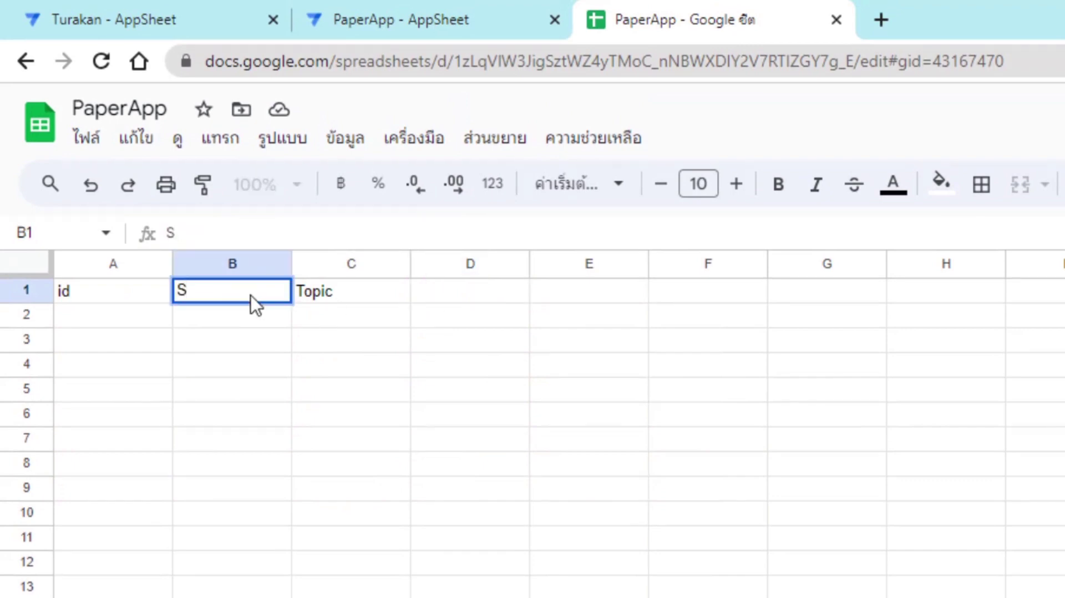
type("tartDate")
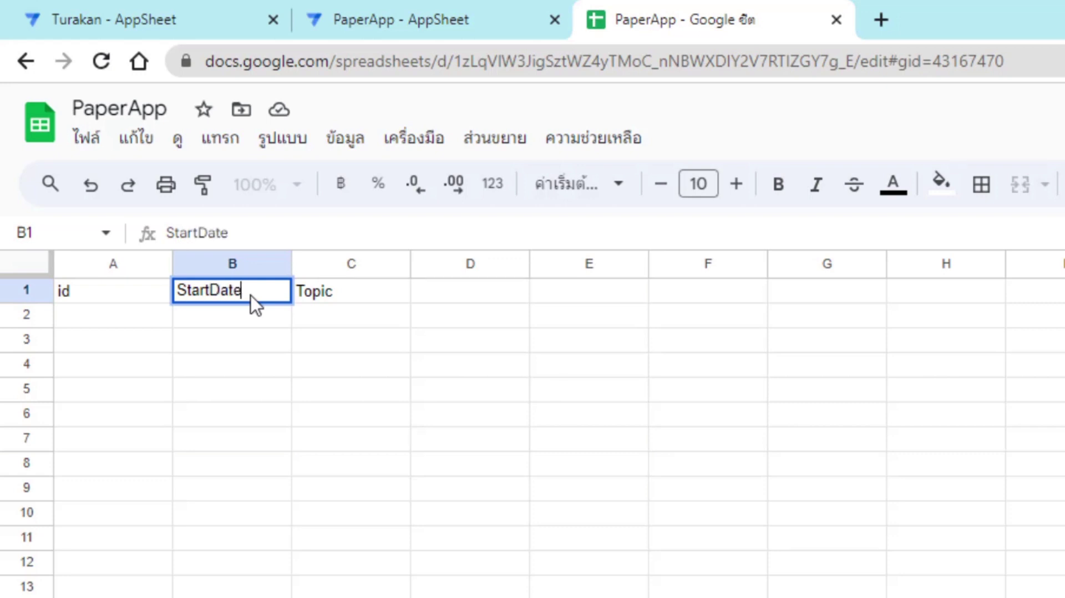
key("Tab")
type("E")
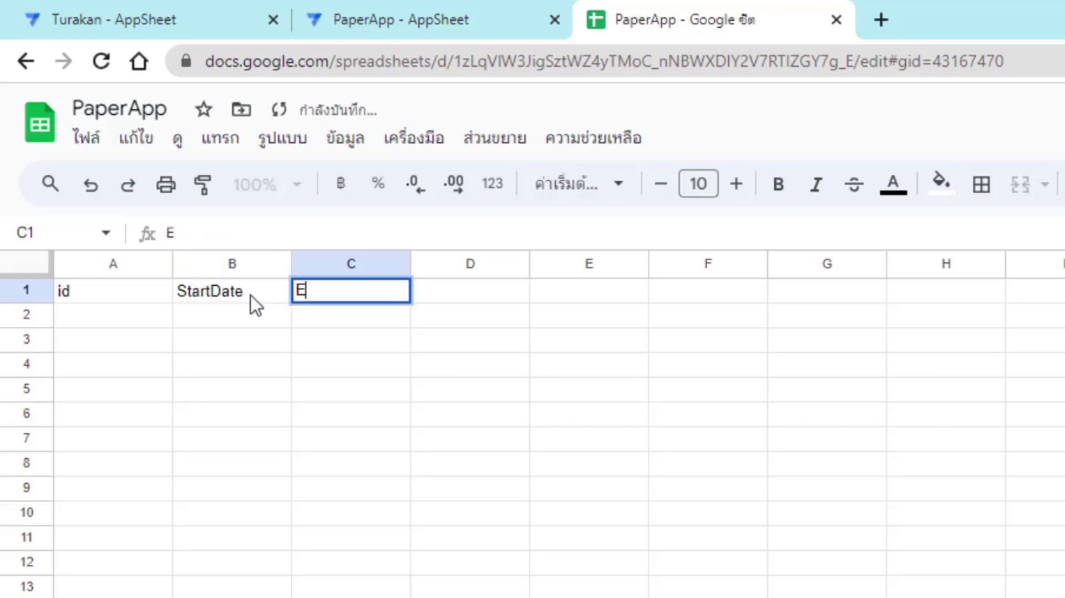
type("ndDate")
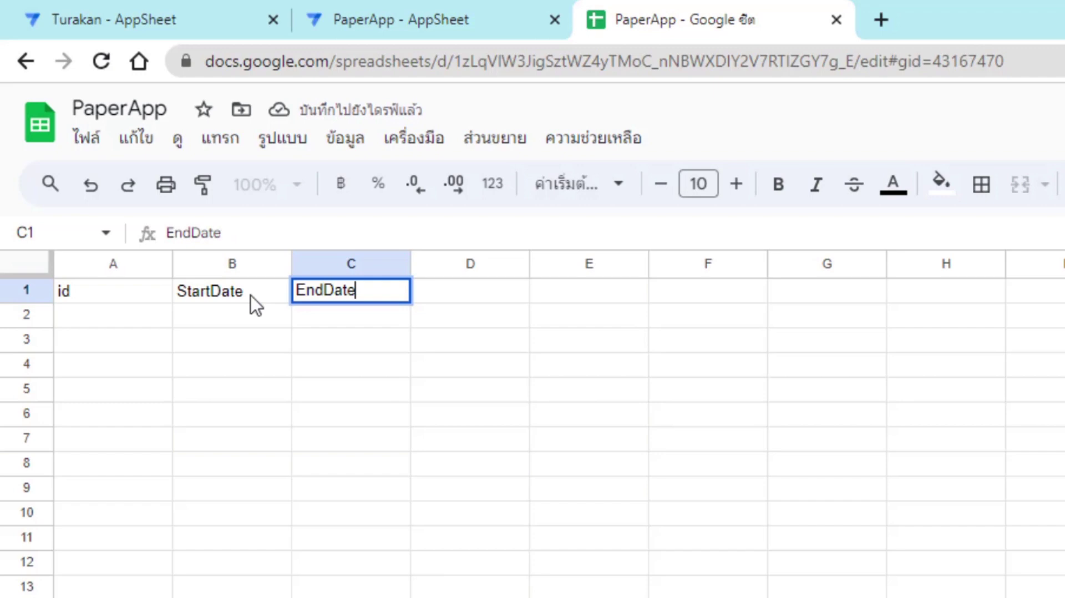
key("Tab")
type("To")
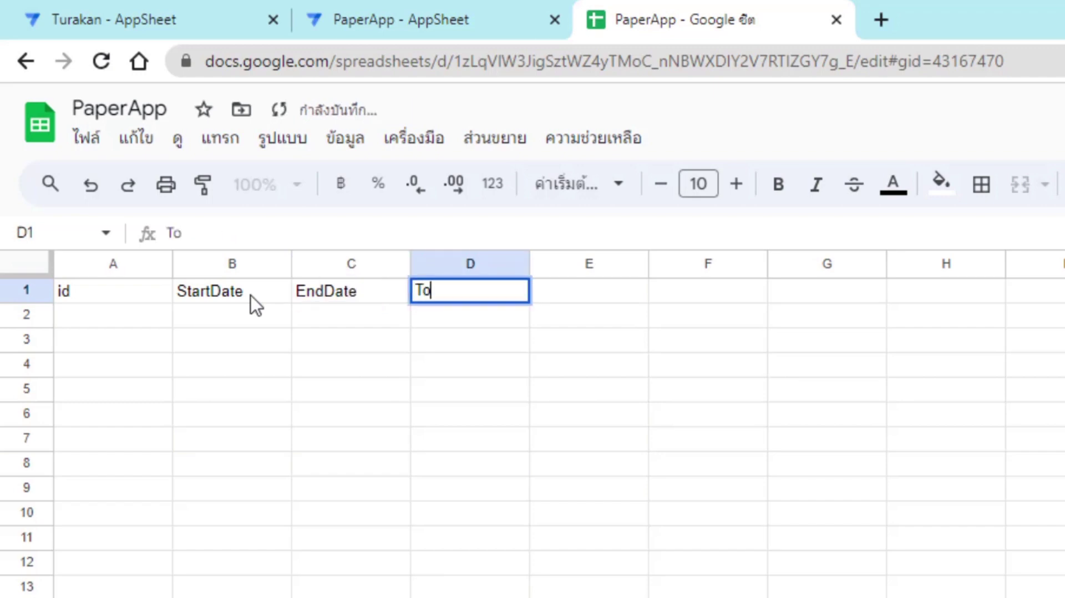
type("pic")
key("Return")
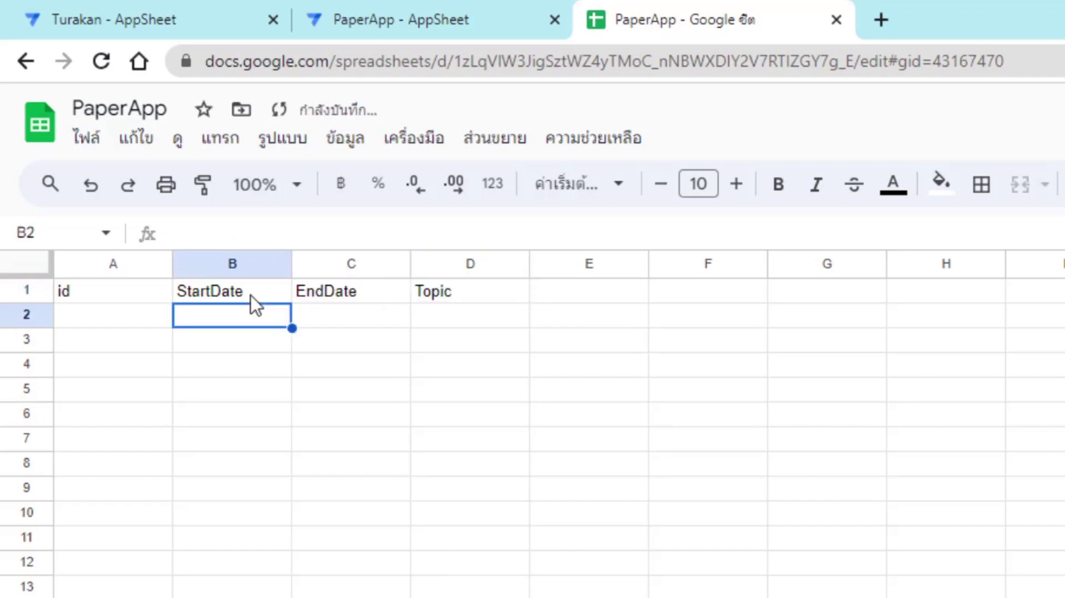
left_click(414, 372)
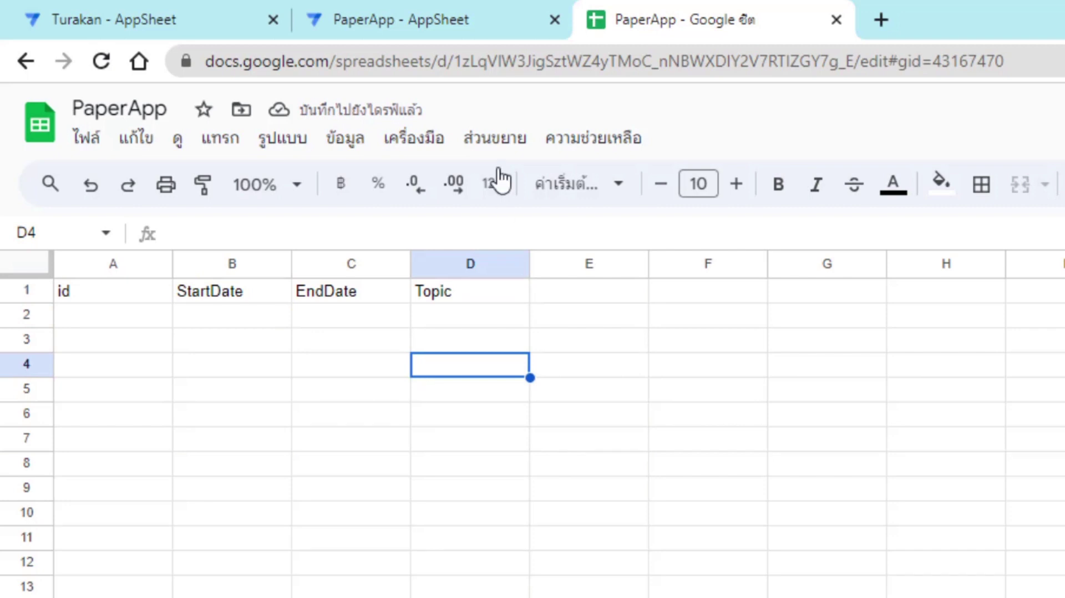
Switch to the PaperApp editor in AppSheet and add a new table from the Search worksheet of the Google Sheets file PaperApp.
left_click(376, 9)
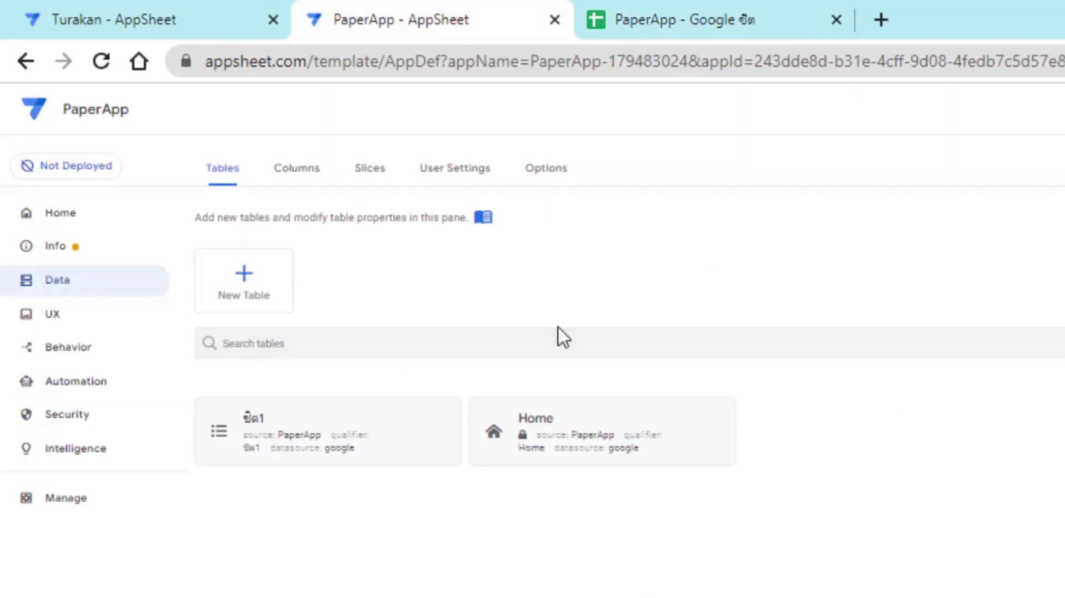
left_click(237, 283)
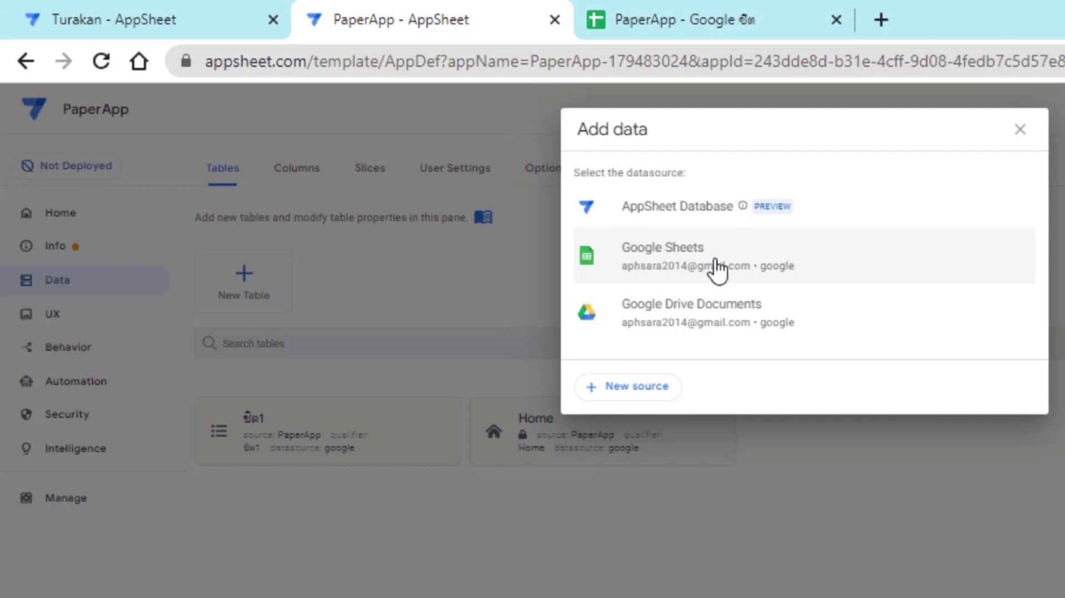
left_click(719, 270)
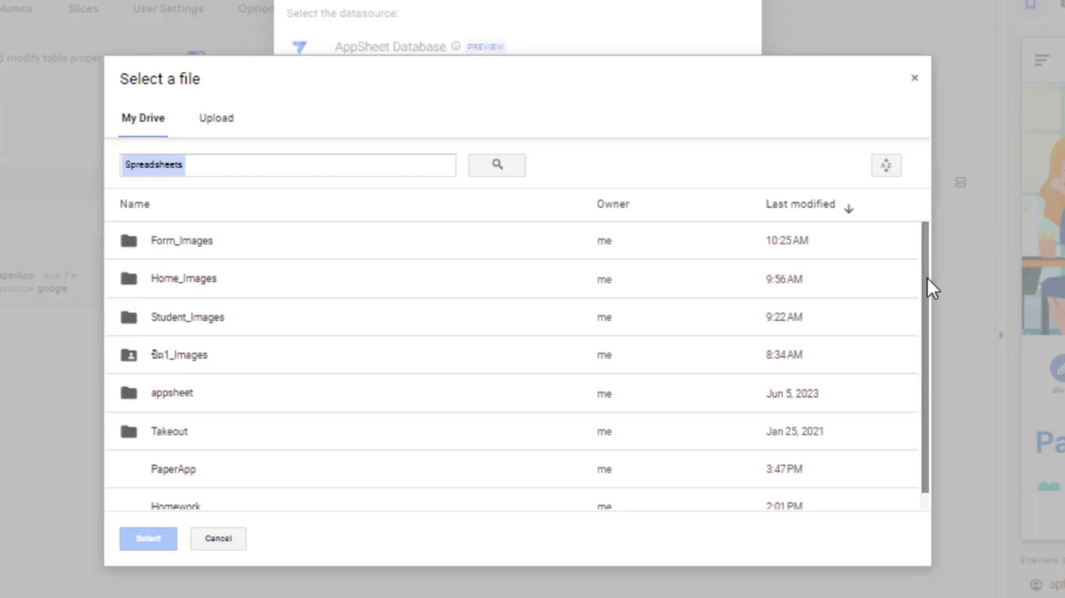
left_click_drag(925, 278, 937, 528)
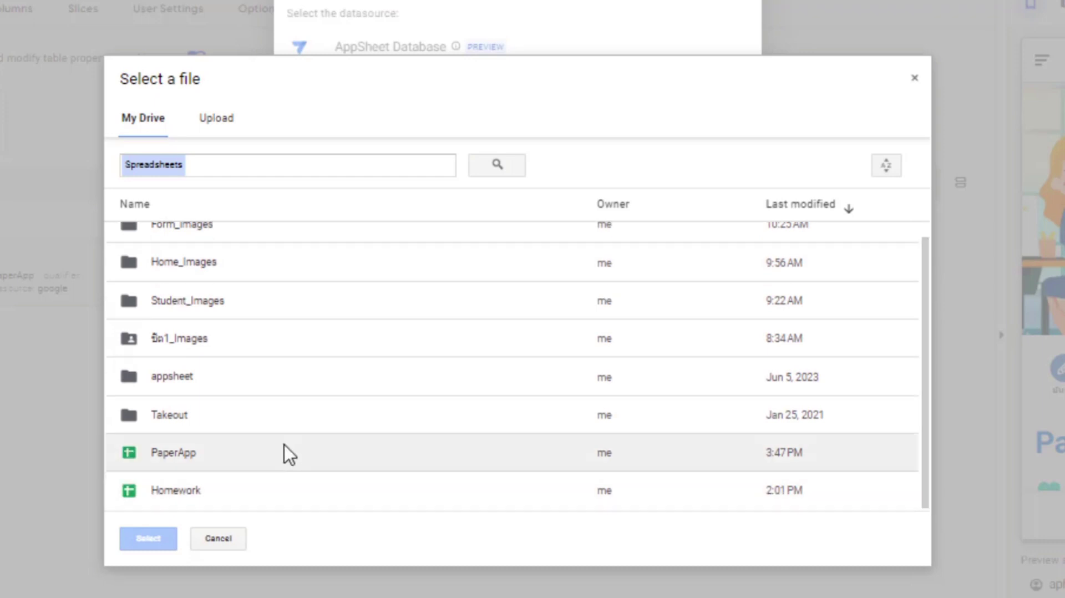
double_click(284, 445)
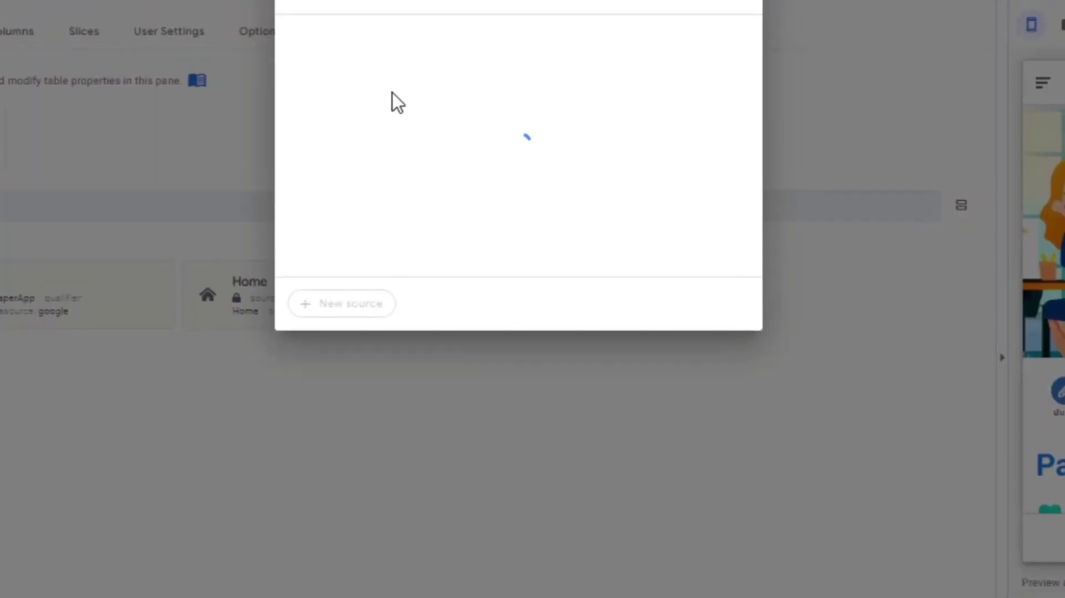
left_click(532, 262)
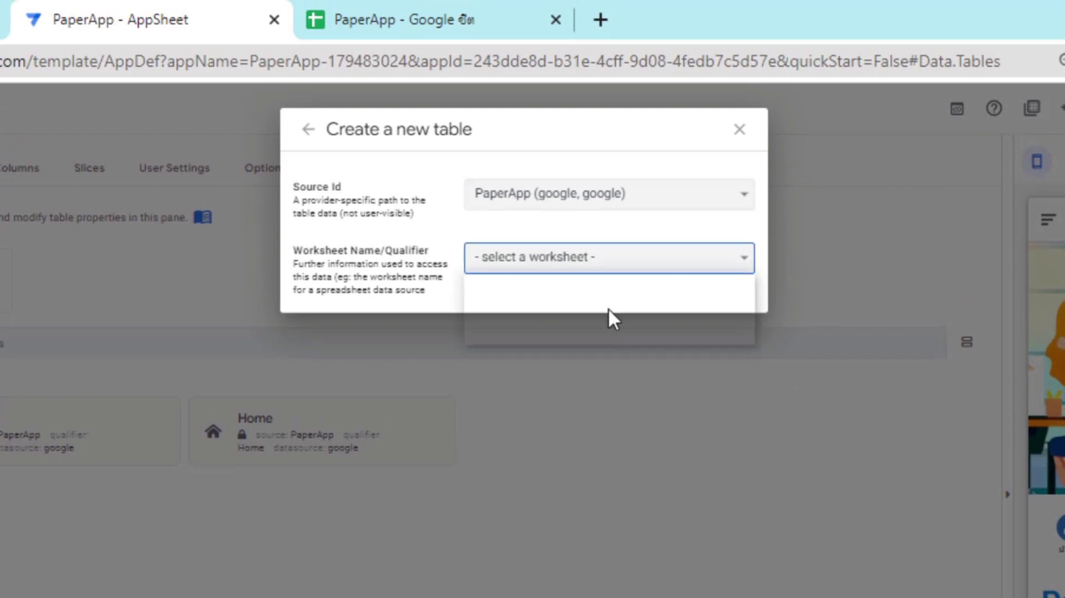
left_click(534, 316)
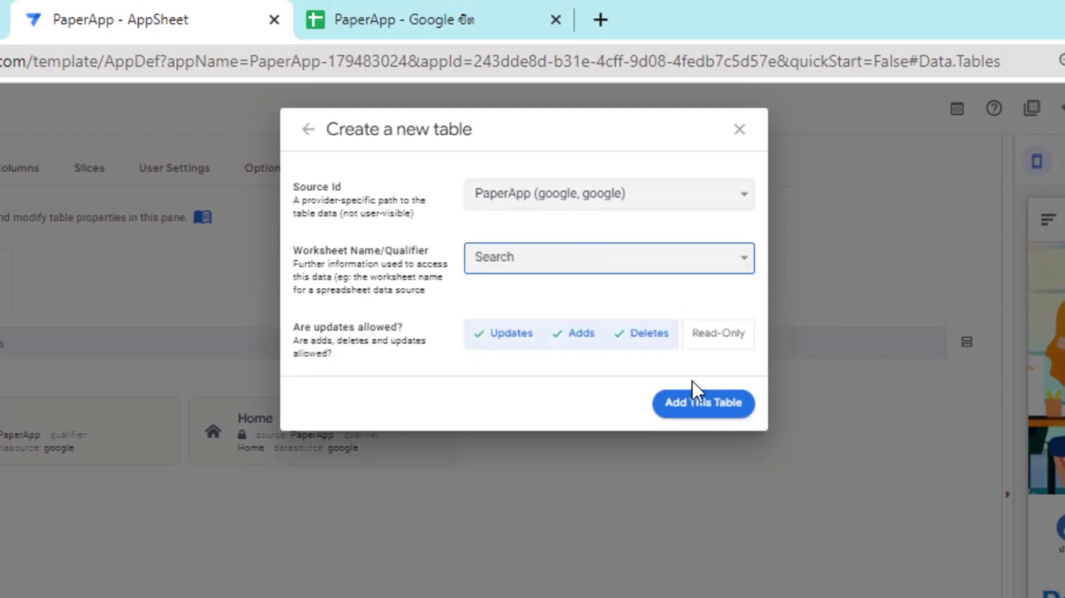
left_click(721, 405)
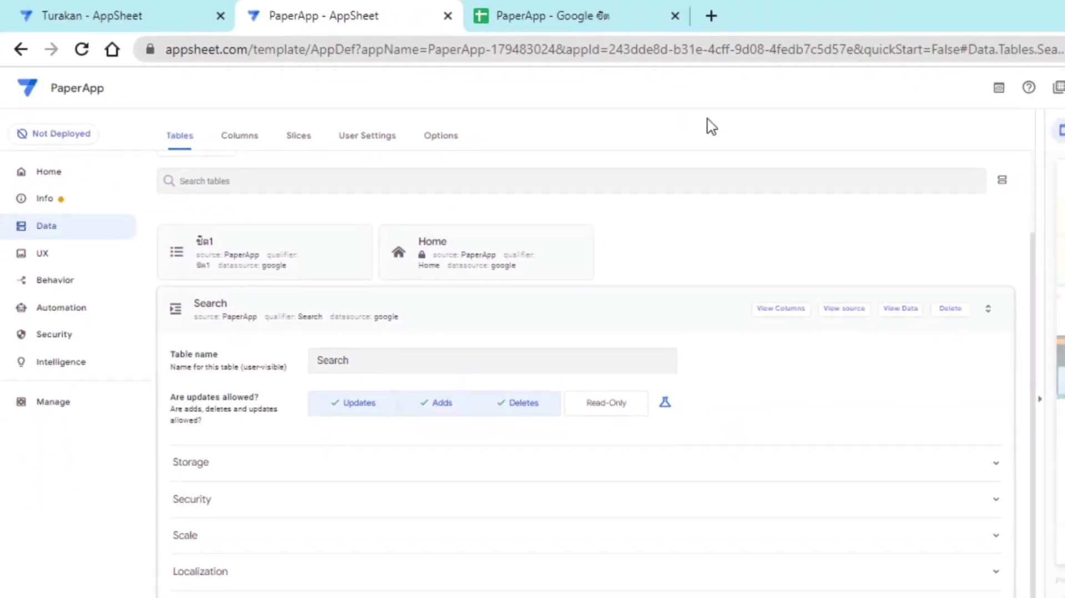
Open the Search table's columns, clear the initial value formula of the StartDate column and save the app.
left_click(777, 311)
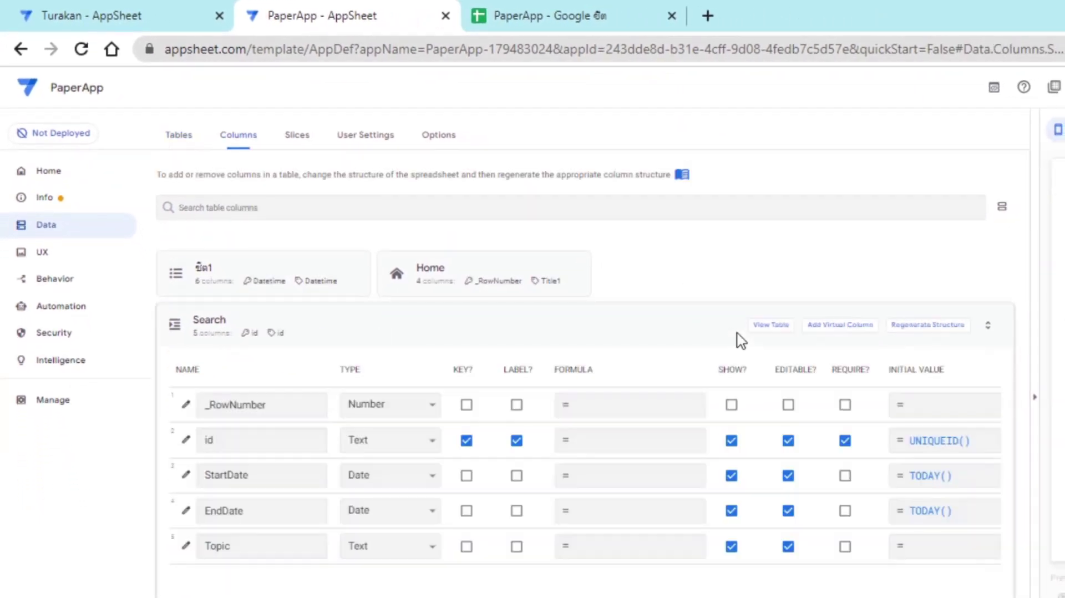
left_click(583, 438)
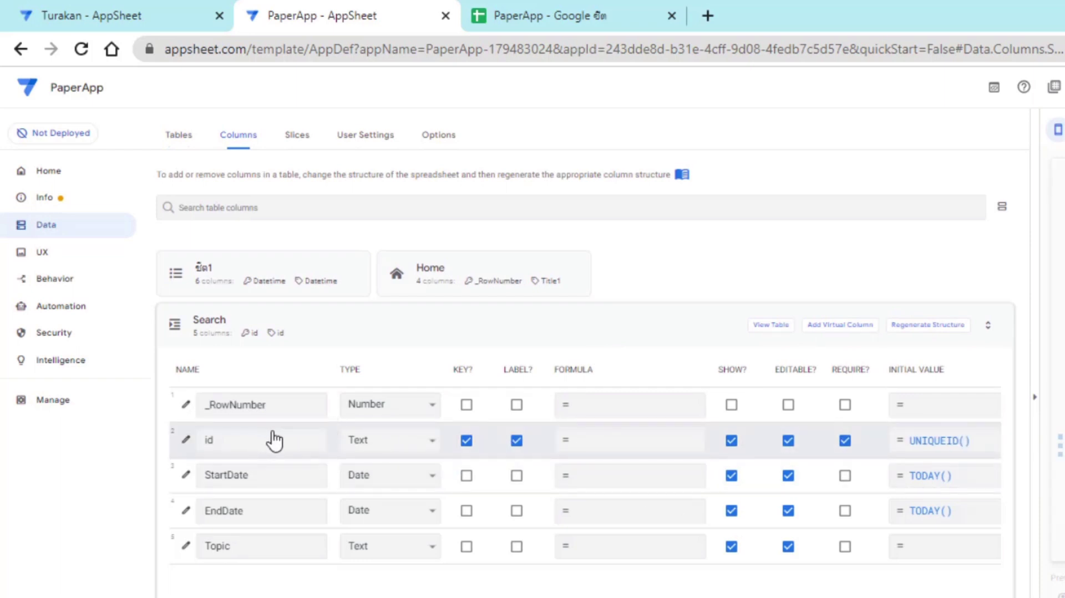
left_click(952, 444)
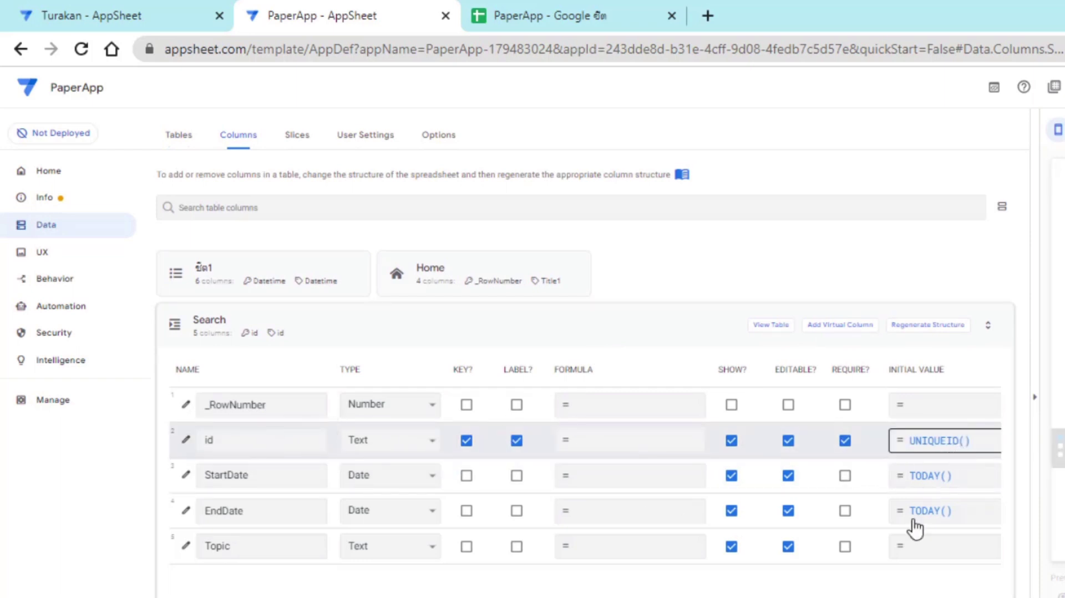
left_click(928, 508)
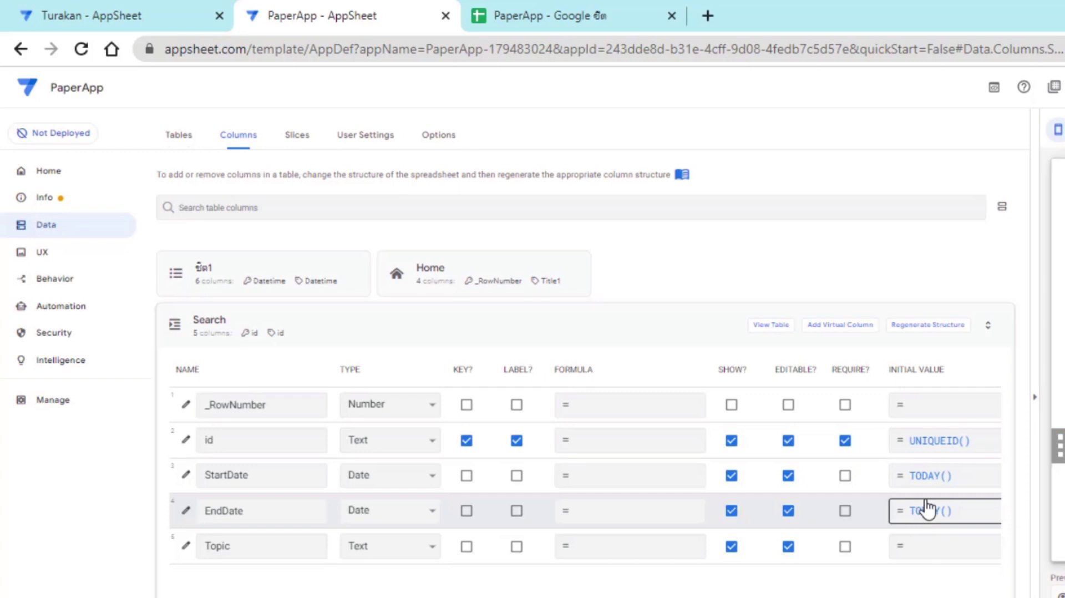
left_click(952, 479)
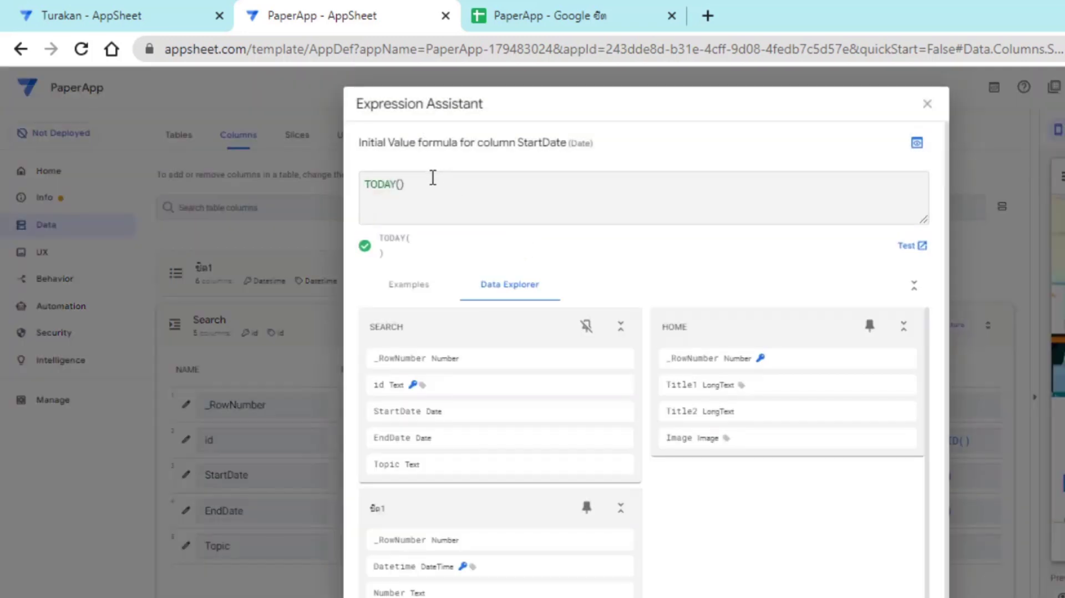
key("ctrl+a")
key("BackSpace")
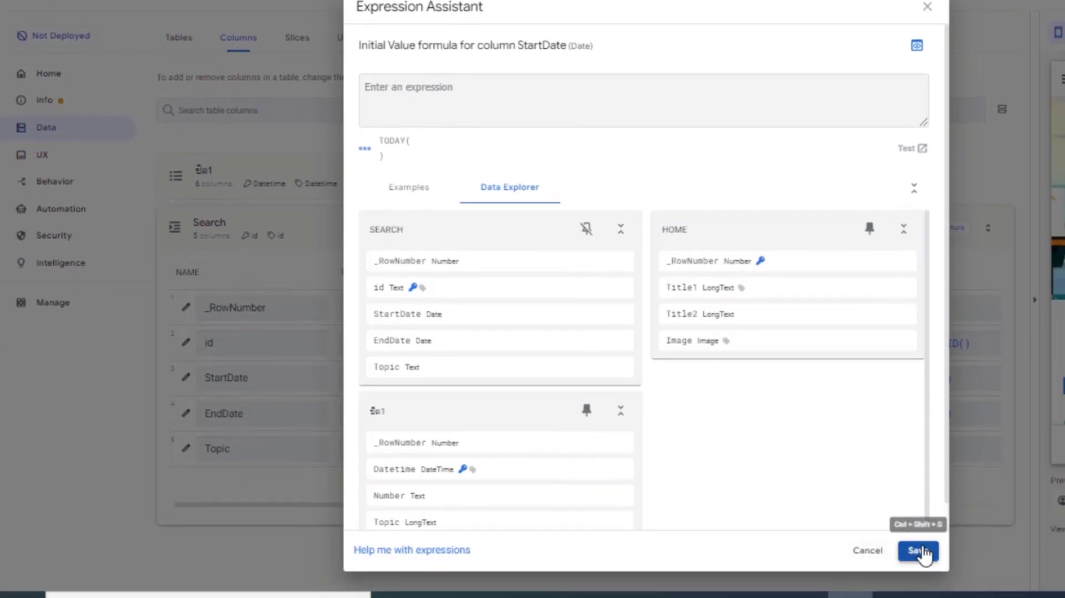
left_click(1023, 306)
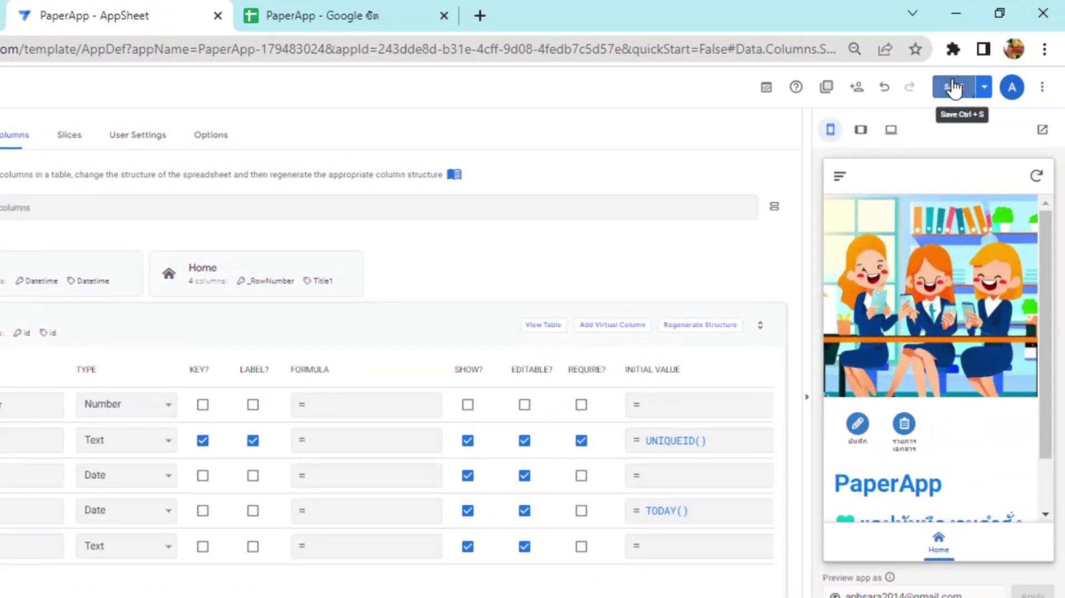
left_click(962, 87)
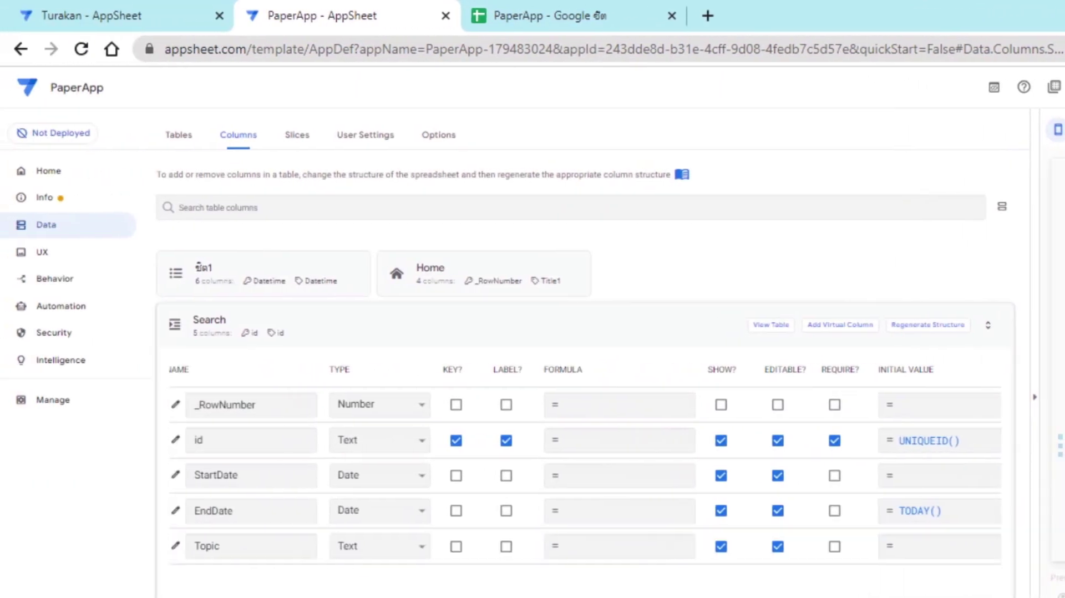
Set the Topic column's type to LongText and save the app.
left_click(432, 549)
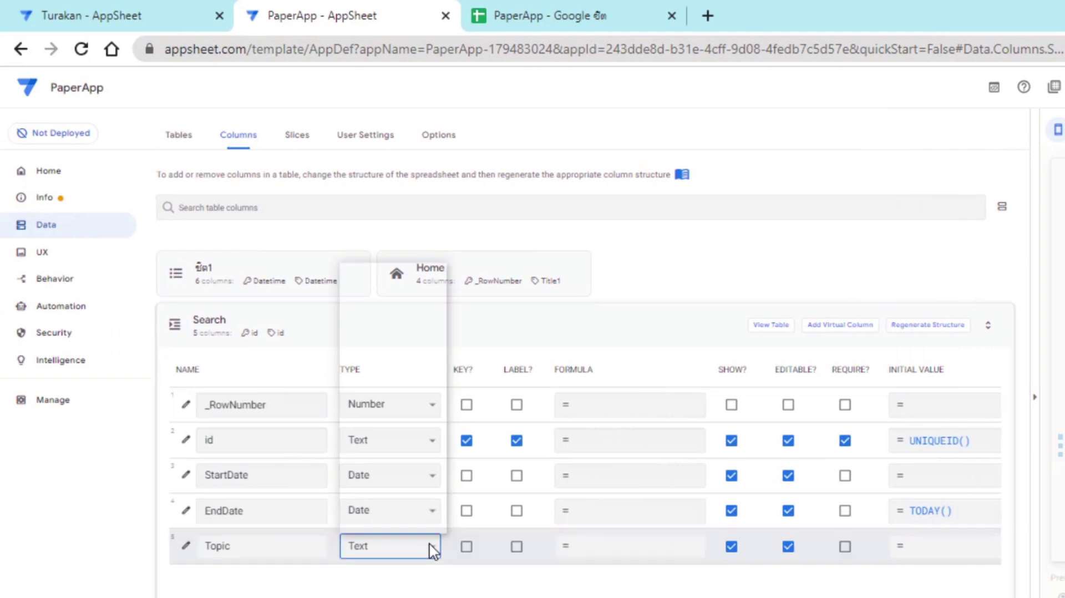
left_click(405, 391)
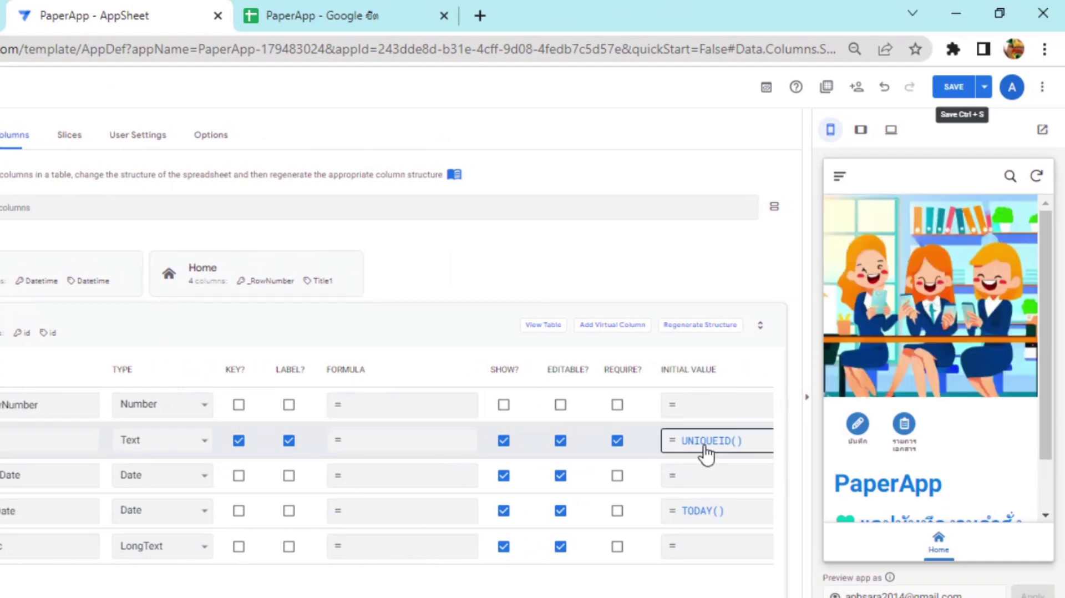
left_click(953, 95)
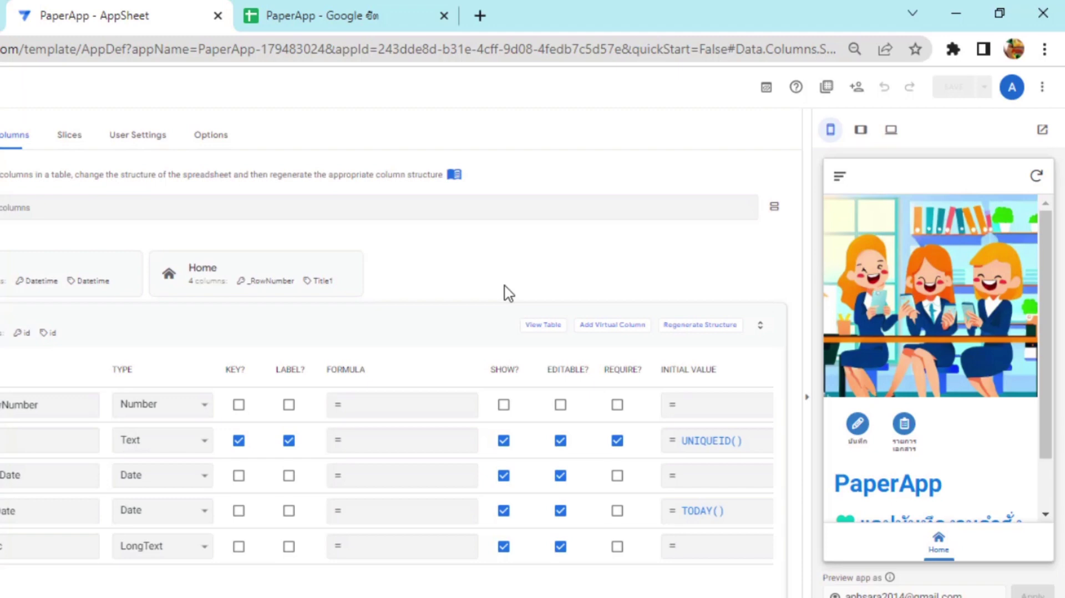
Create a new UX view and set its view name to Search.
left_click(71, 253)
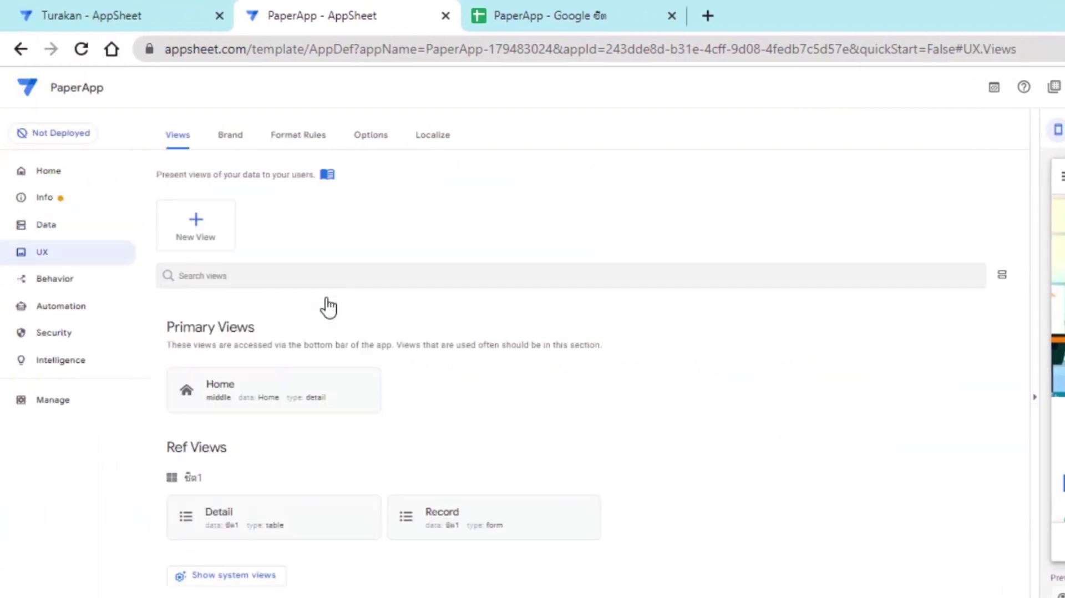
left_click(205, 237)
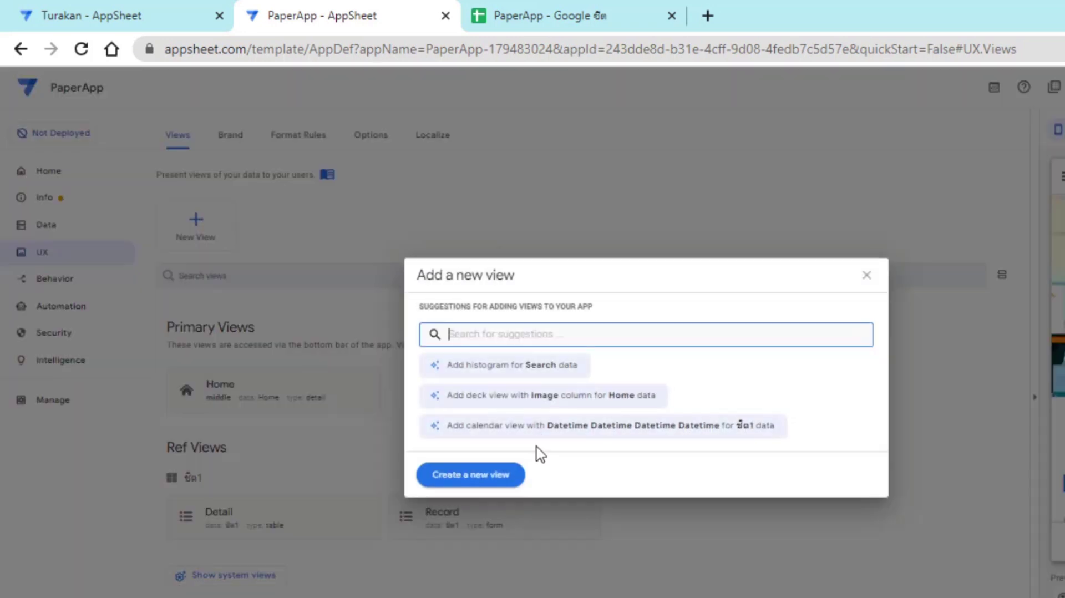
left_click(495, 476)
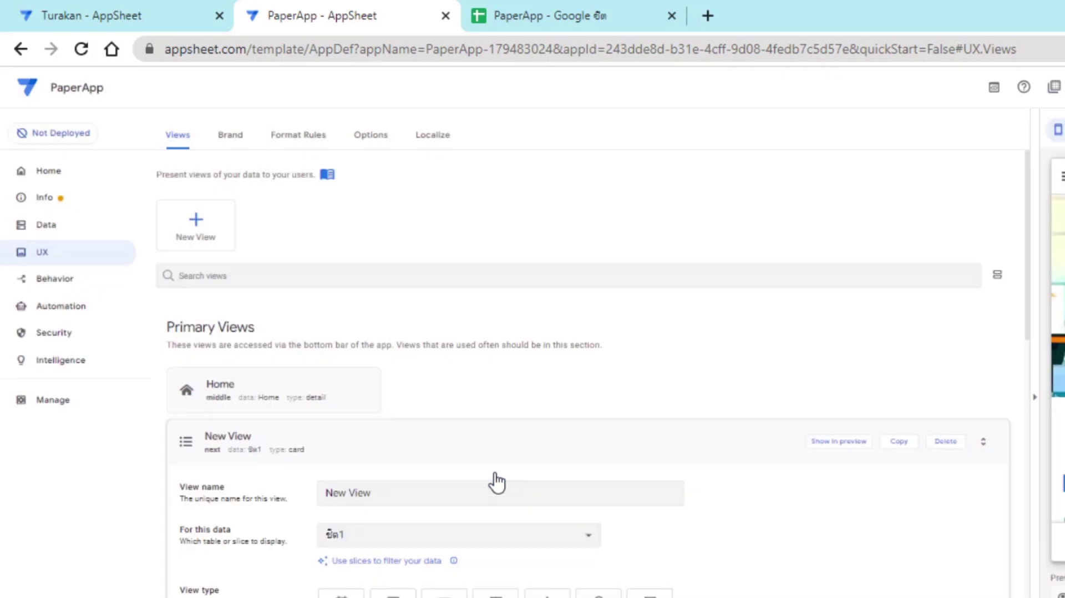
left_click(436, 494)
key("BackSpace")
key("BackSpace")
key("BackSpace")
key("BackSpace")
key("BackSpace")
key("BackSpace")
key("BackSpace")
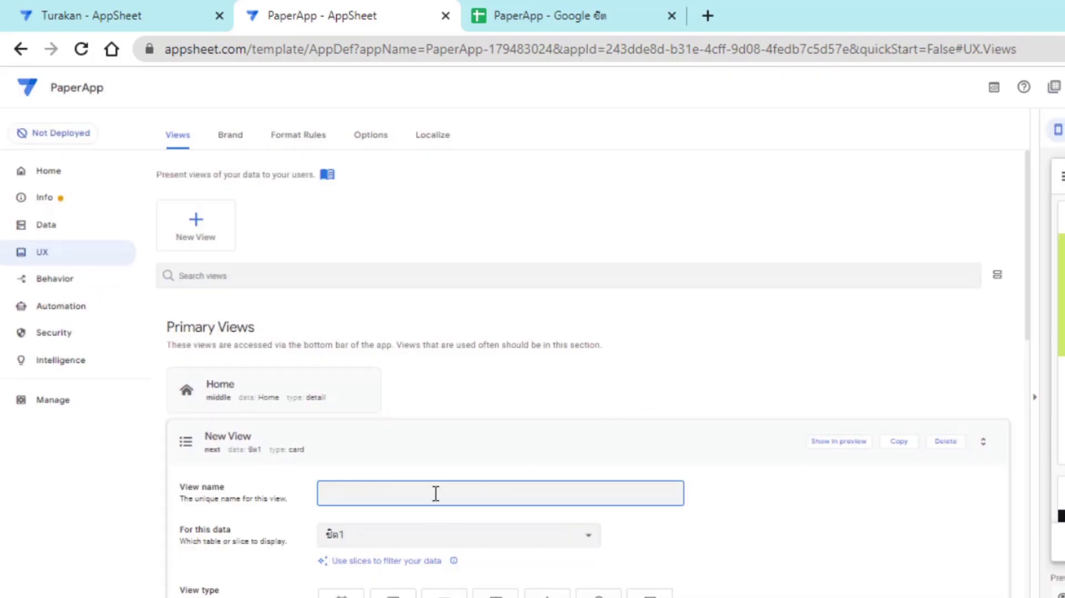
Set the Search table as the data source of the Search view.
left_click(555, 541)
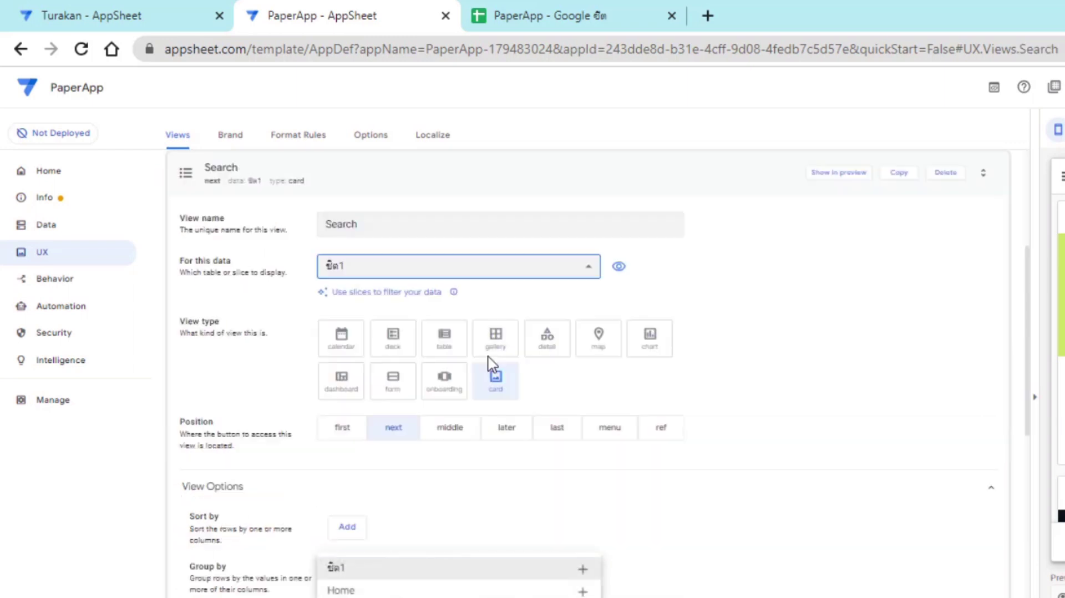
left_click(593, 272)
left_click(593, 272)
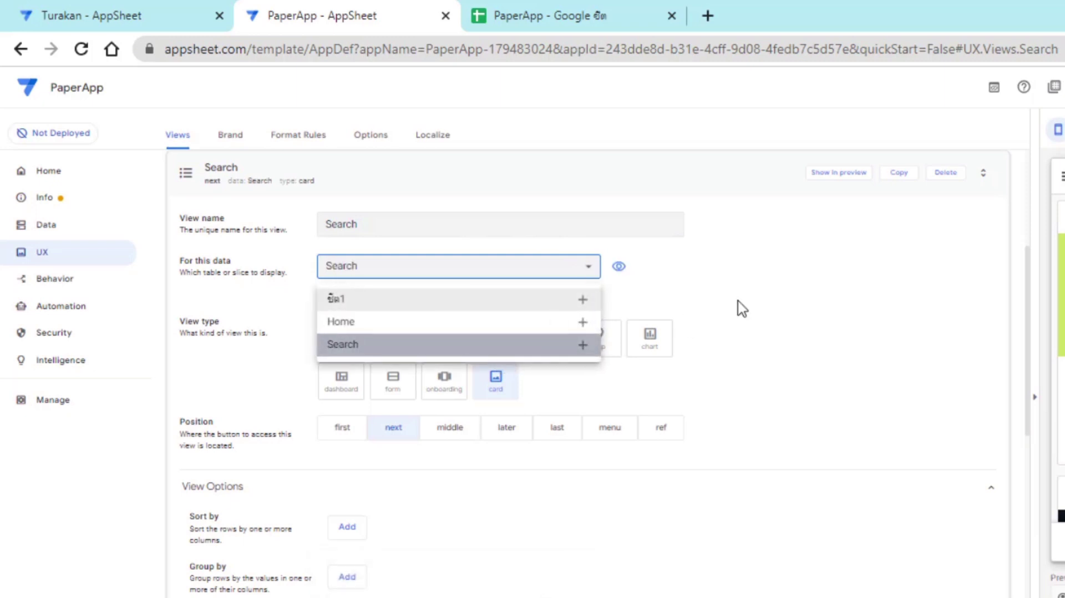
key("Return")
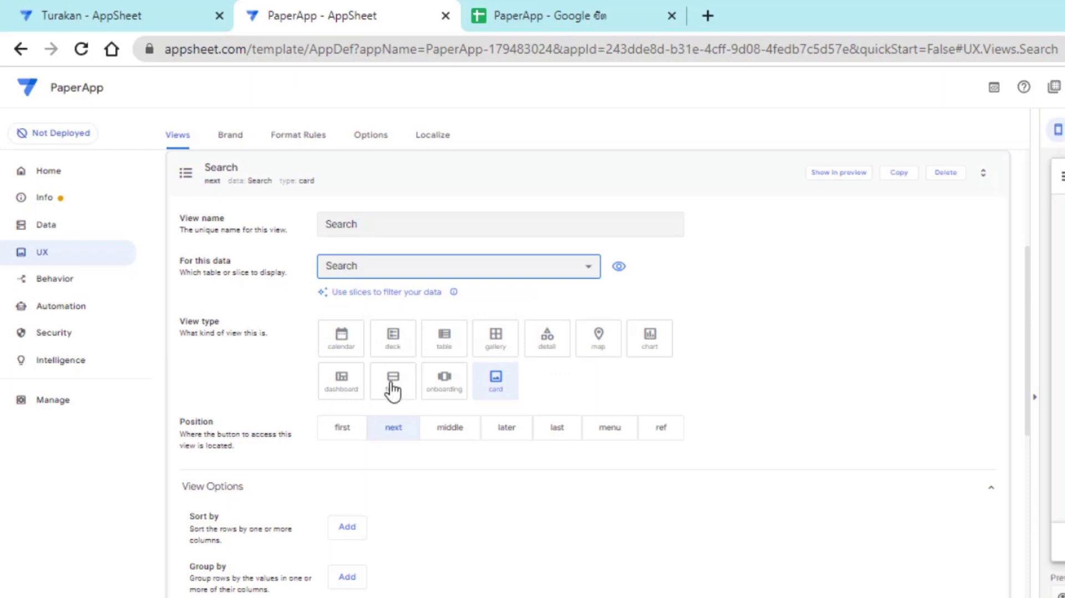
Make the Search view a form in the middle position and save the app.
left_click(393, 380)
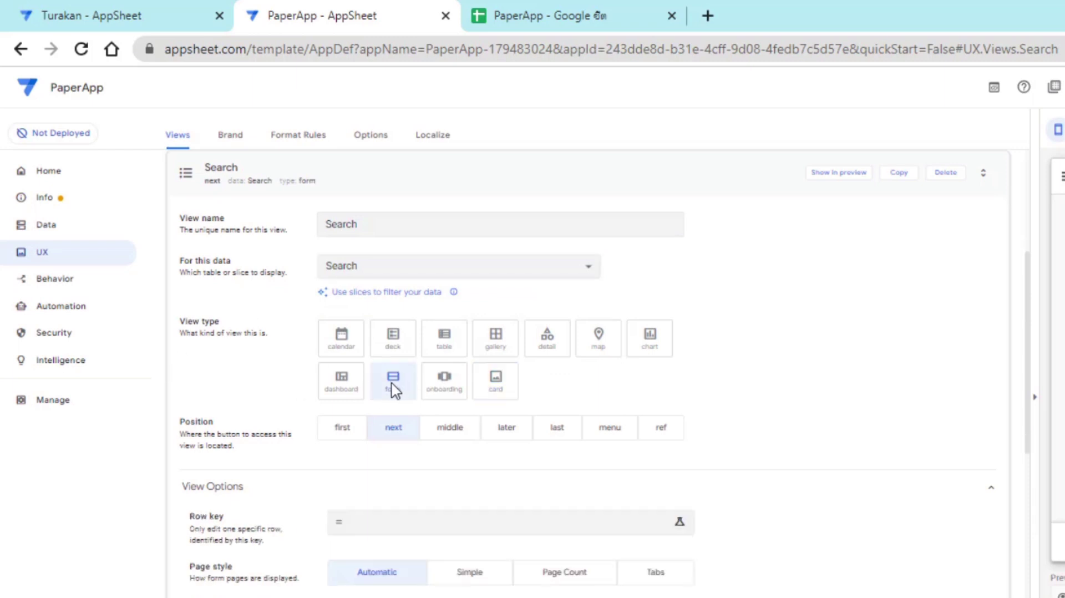
left_click(455, 430)
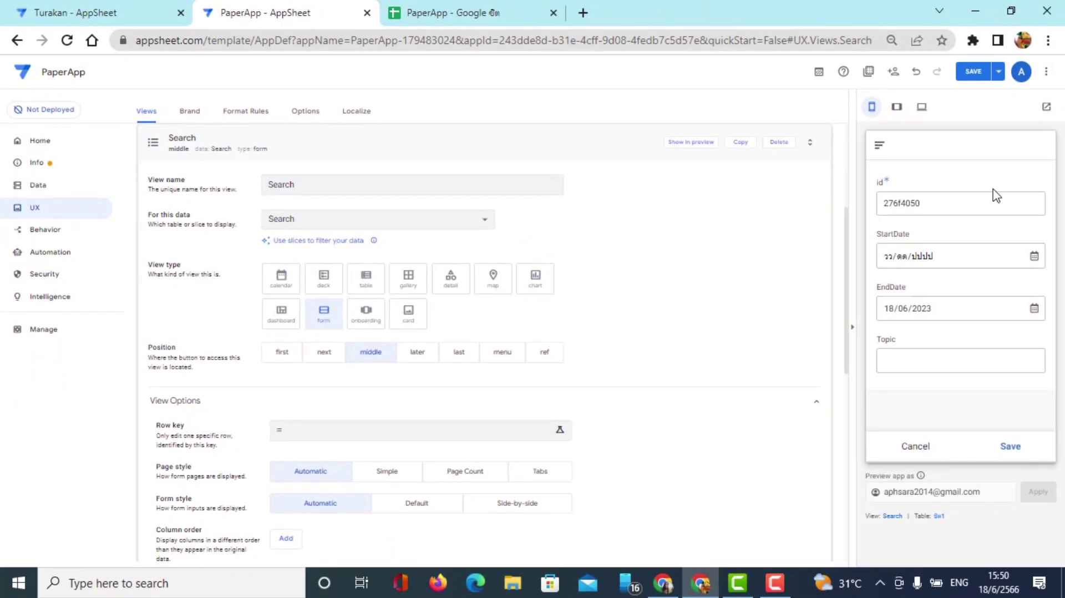
left_click(974, 72)
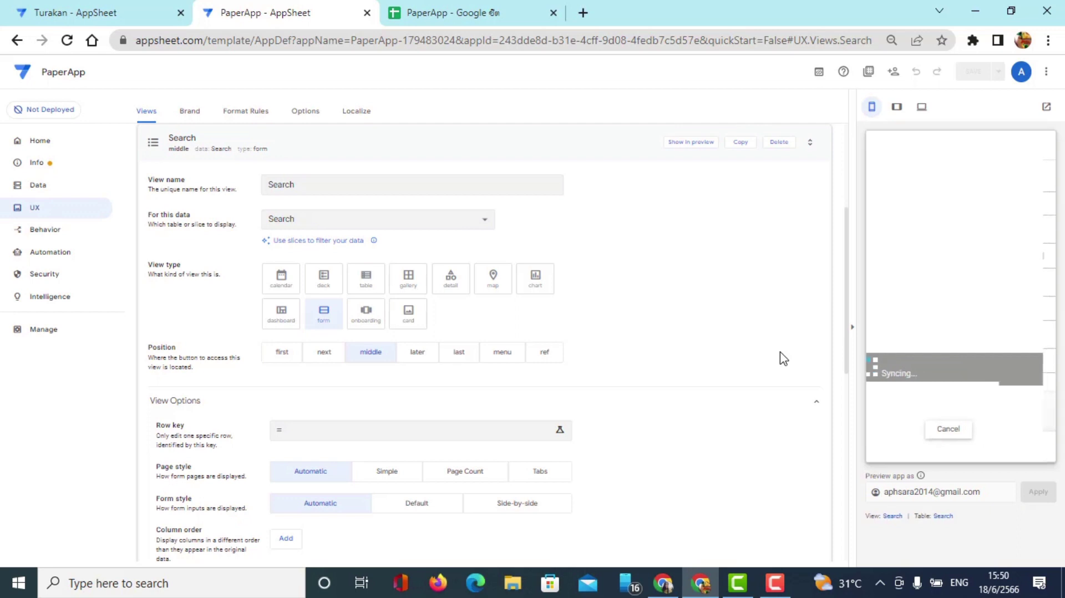
Cancel the form in the app preview and reopen the Search view from Home to check its fields.
left_click(922, 450)
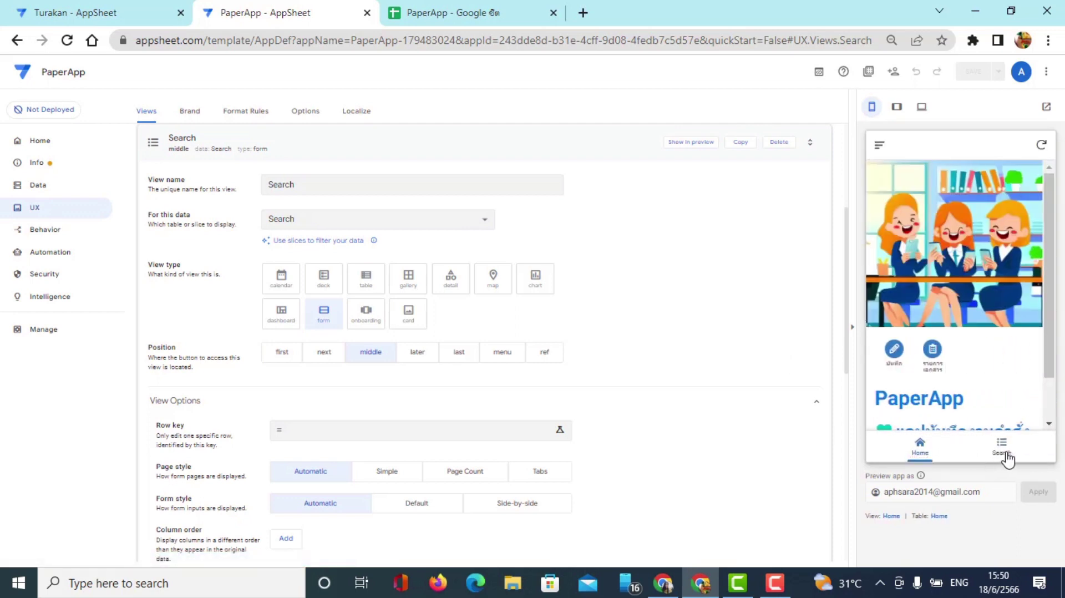
left_click(1004, 452)
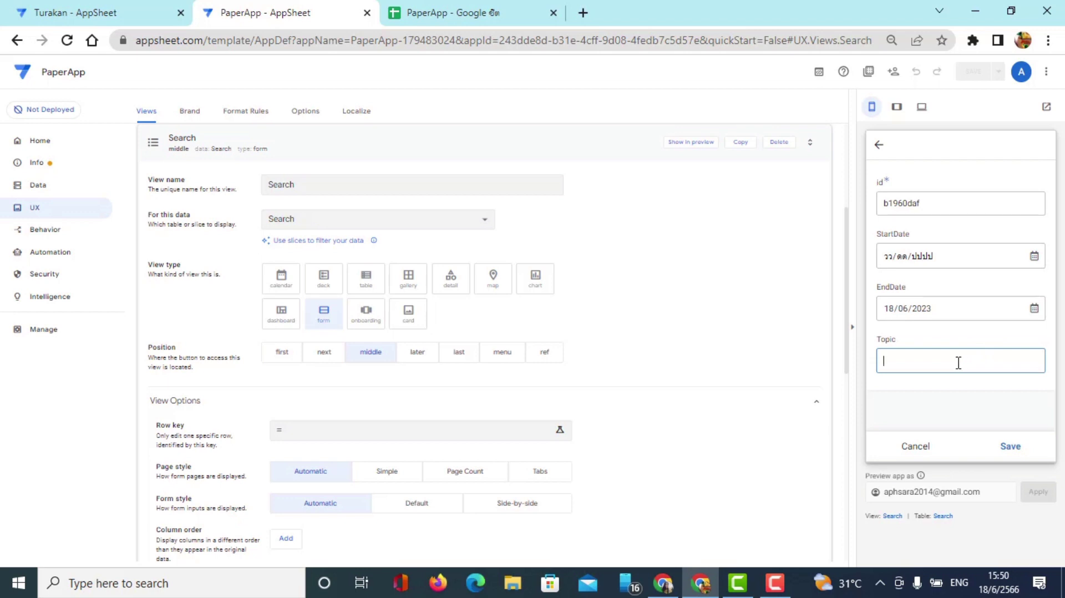
Add a virtual column named Research to the Search table.
left_click(35, 187)
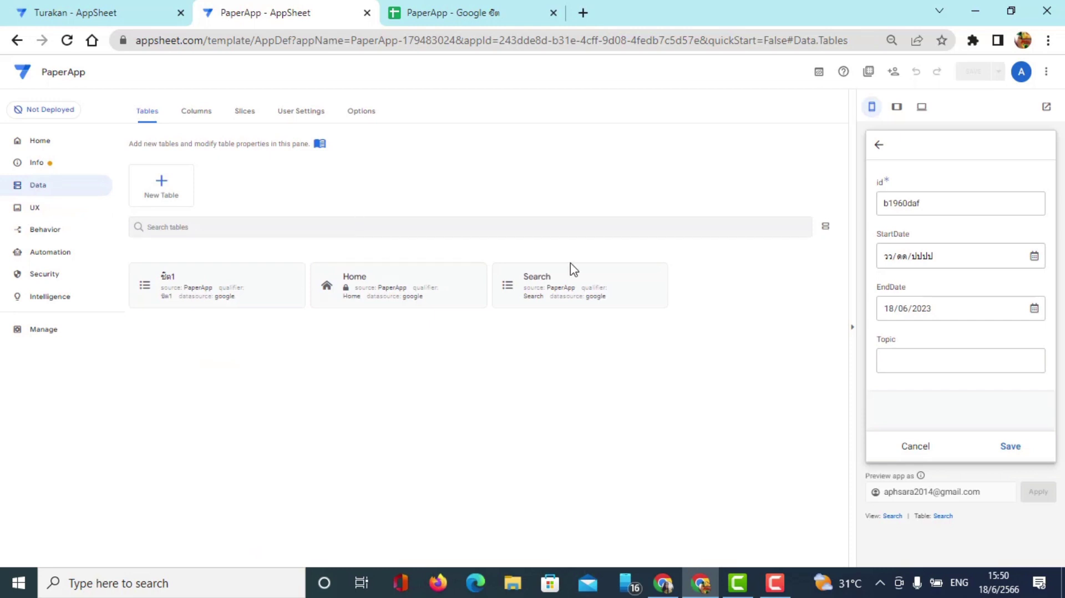
left_click(573, 285)
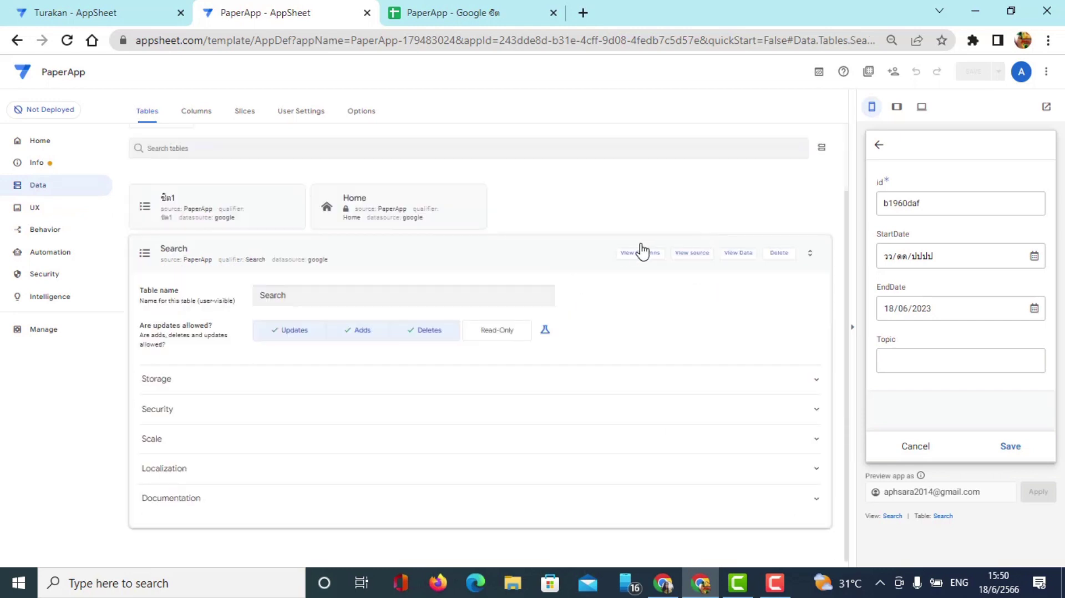
left_click(635, 256)
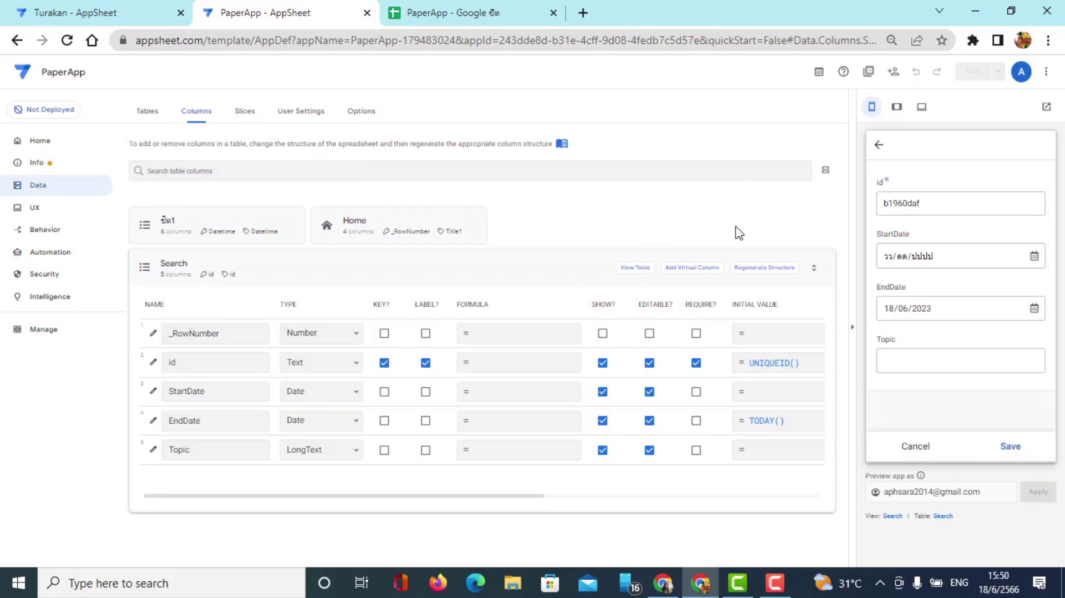
left_click(692, 269)
left_click(541, 162)
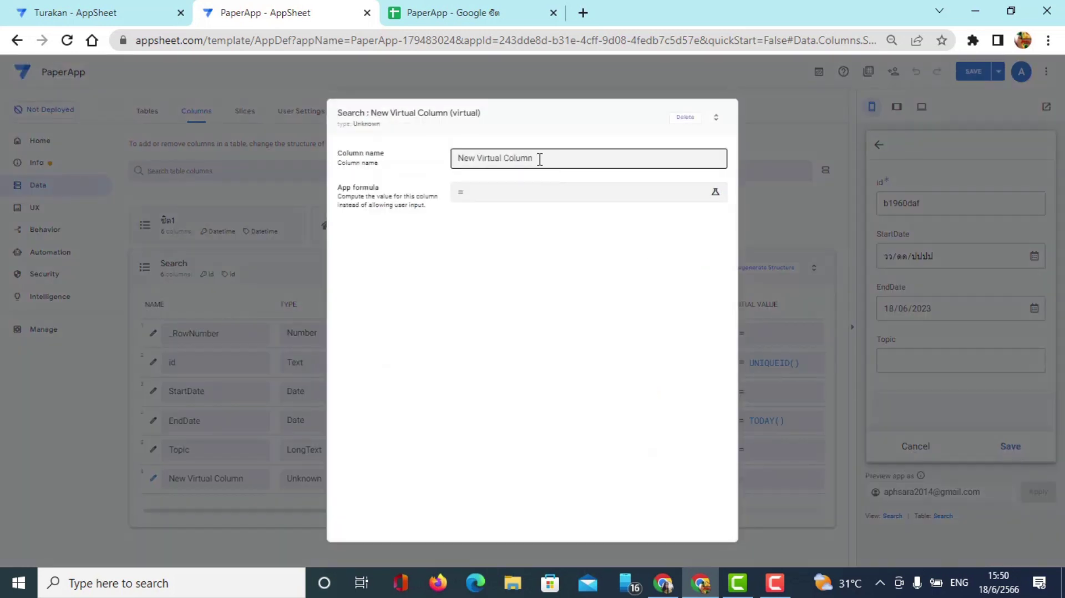
key("BackSpace")
key("BackSpace")
key("BackSpace")
key("BackSpace")
key("BackSpace")
key("BackSpace")
key("BackSpace")
key("BackSpace")
key("BackSpace")
key("BackSpace")
key("BackSpace")
key("BackSpace")
key("BackSpace")
key("BackSpace")
key("BackSpace")
key("BackSpace")
key("BackSpace")
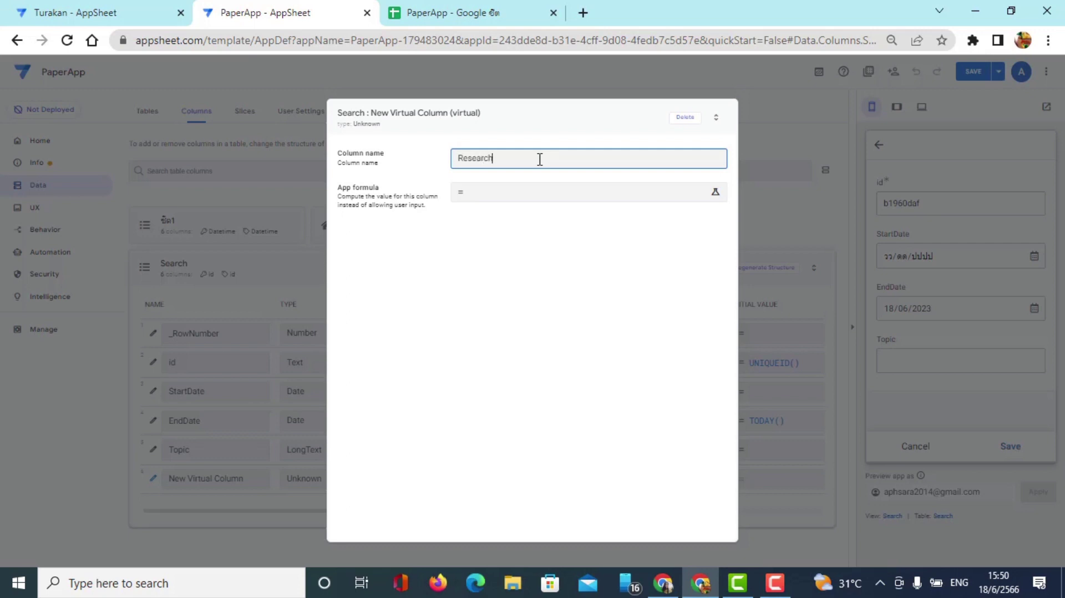
Set Research's app formula to FILTER ชีต1 rows whose Topic contains [_THISROW].[Topic] and Datetime falls within StartDate and EndDate, allowing blank criteria, and save the app.
left_click(541, 198)
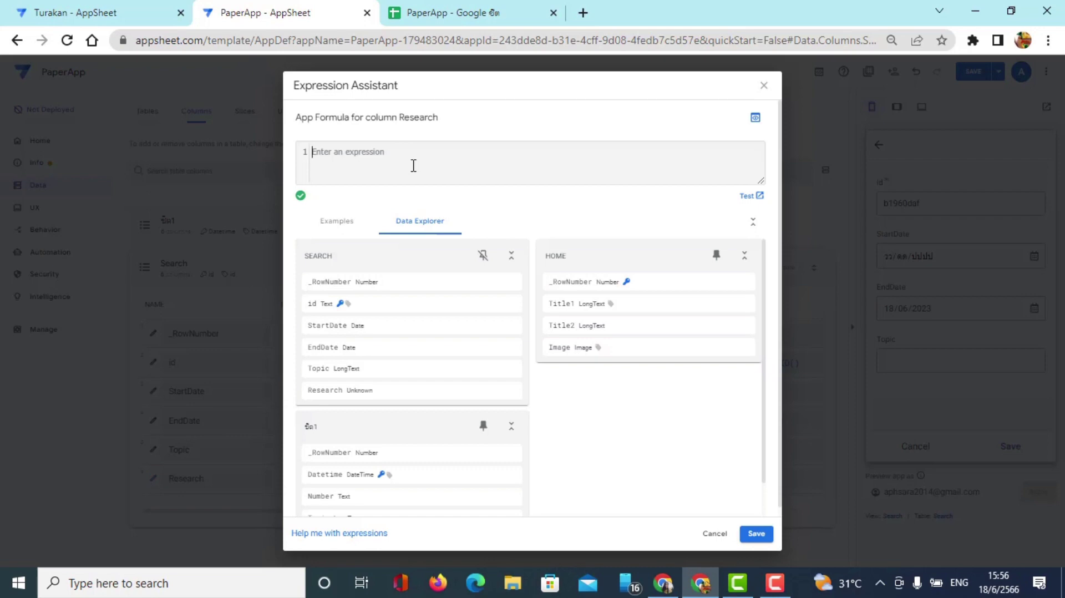
key("ctrl+v")
key("ctrl+Home")
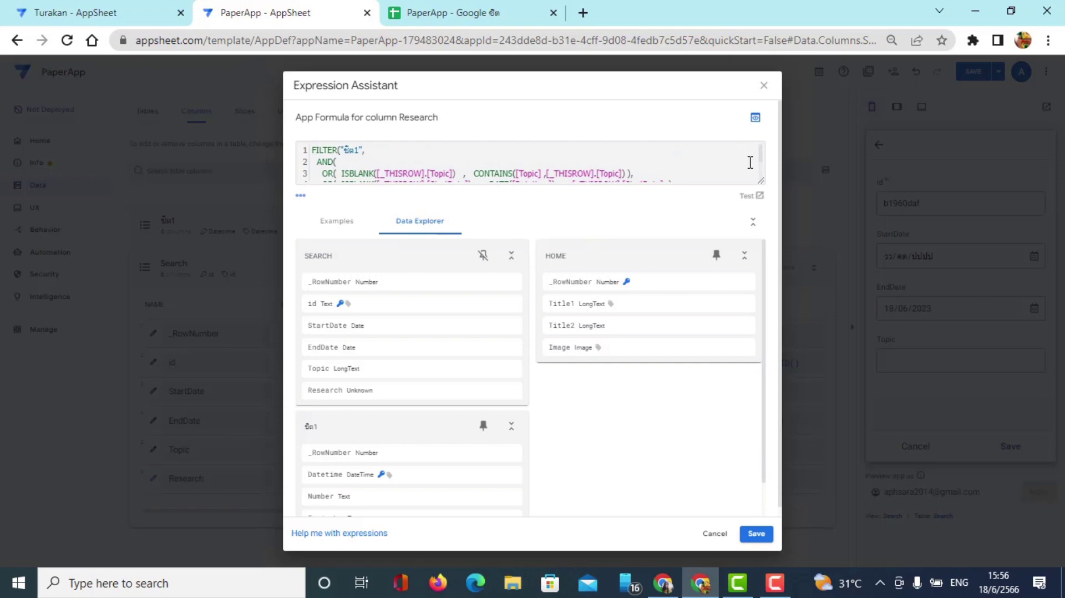
left_click_drag(759, 181, 761, 319)
left_click(460, 175)
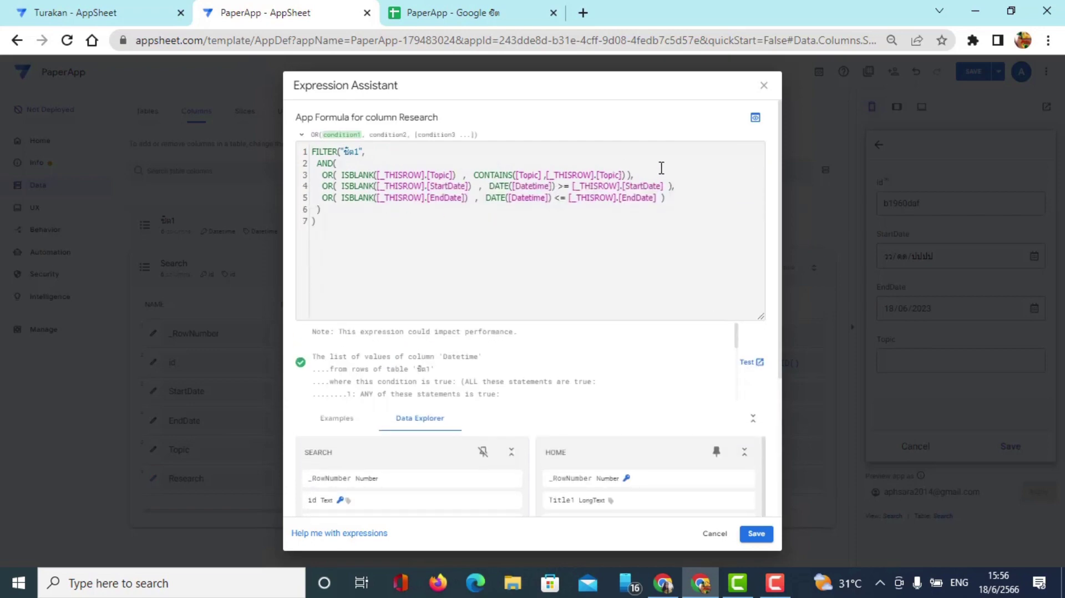
key("Up")
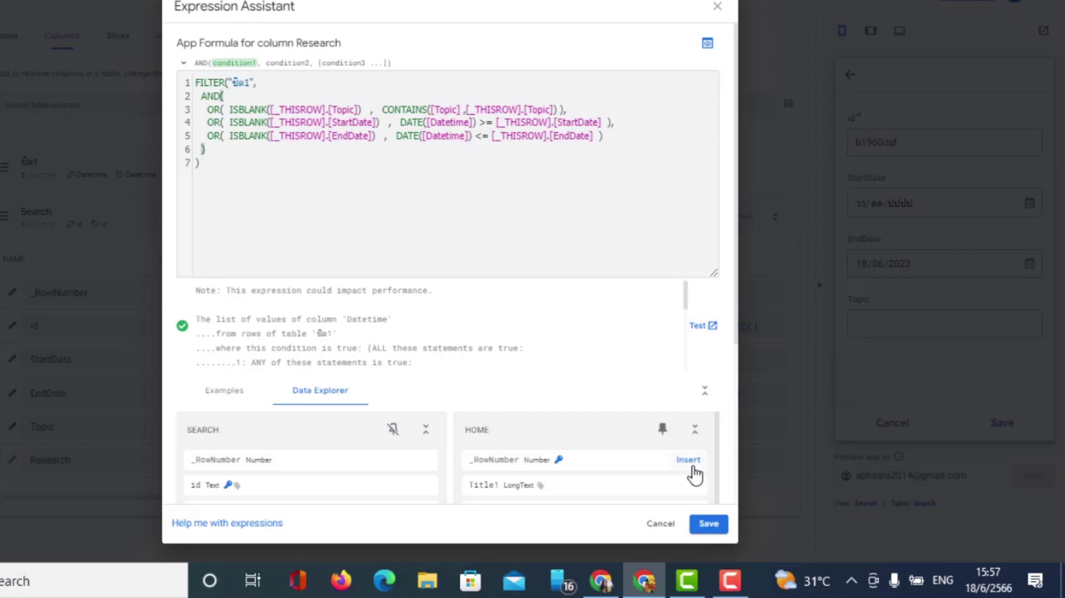
left_click(708, 525)
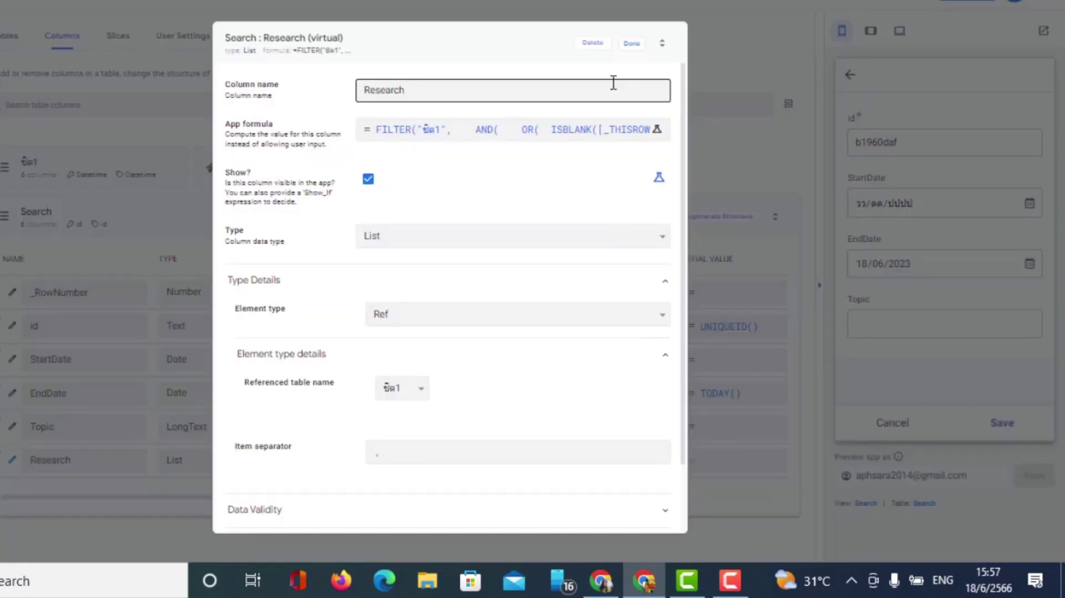
left_click(631, 49)
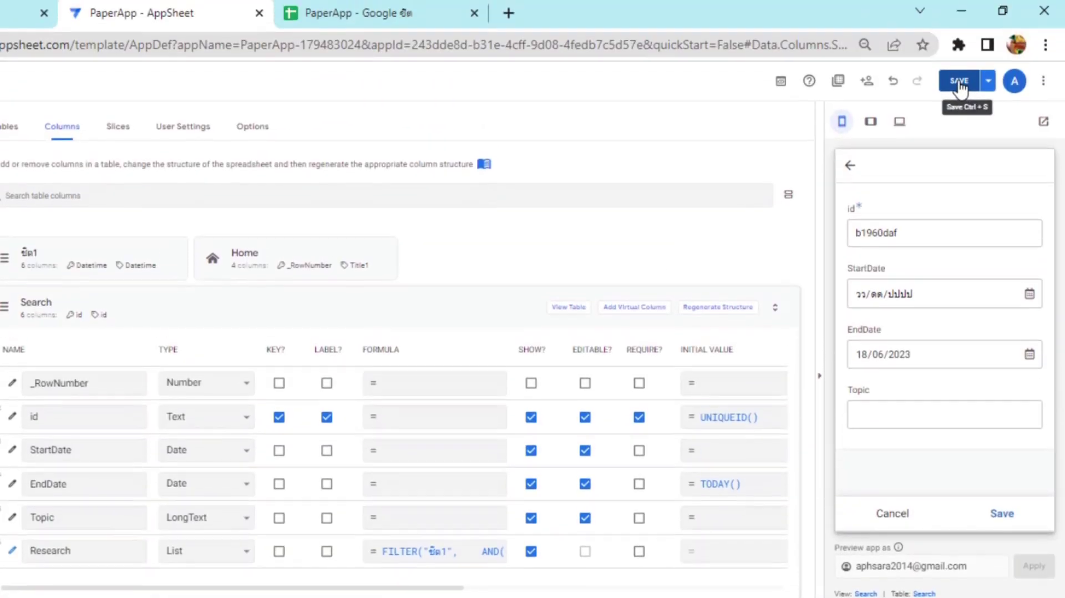
left_click(962, 0)
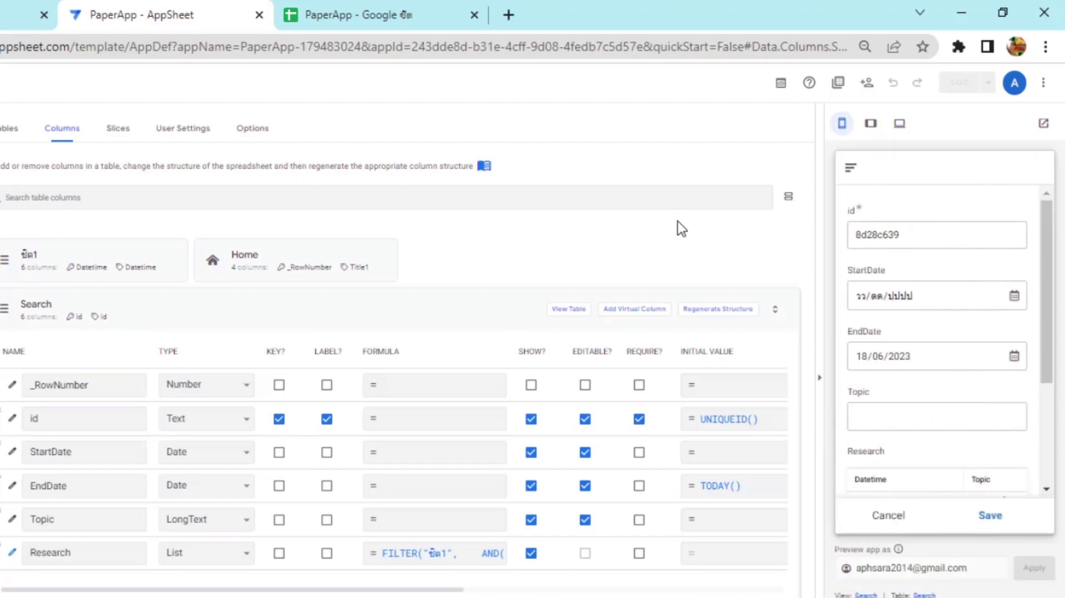
Test the date filter in the Search form preview by setting StartDate to 16/06/2023 and reviewing the Research list.
scroll(1046, 464, "down", 3)
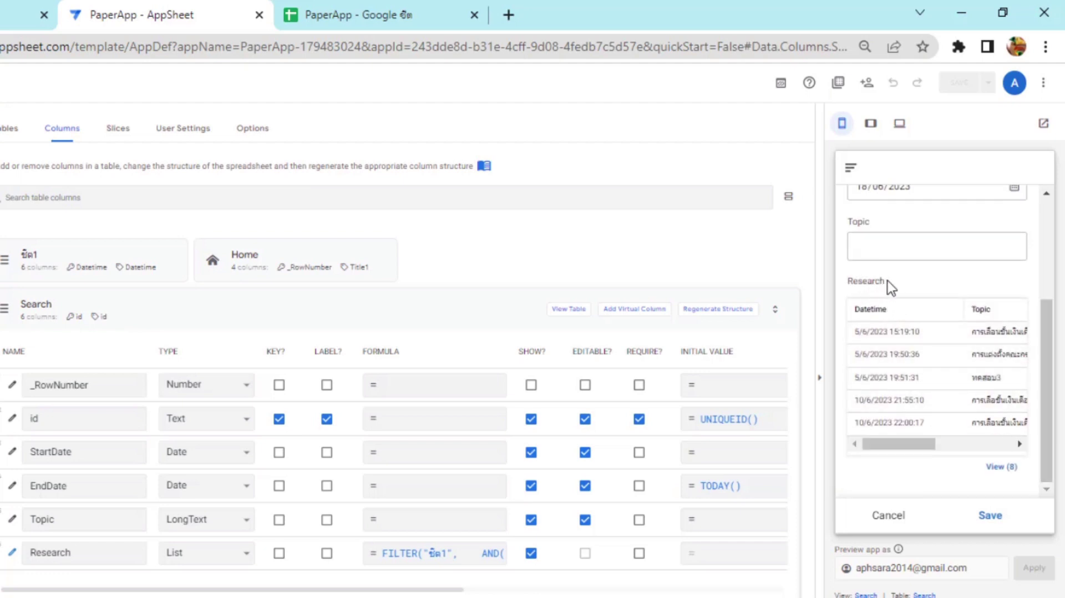
left_click_drag(1045, 333, 1045, 257)
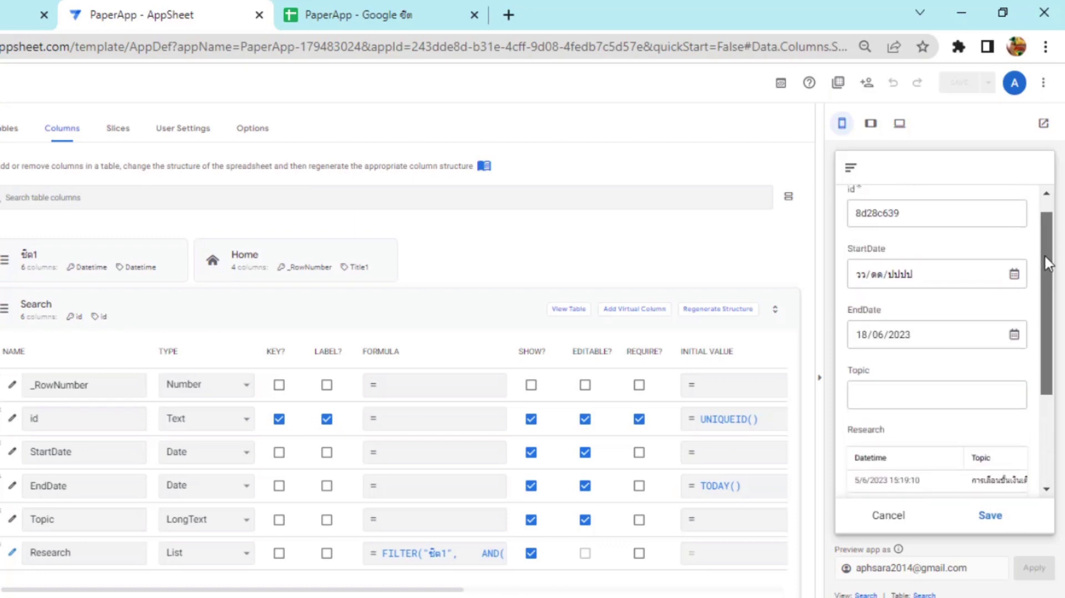
left_click(1021, 275)
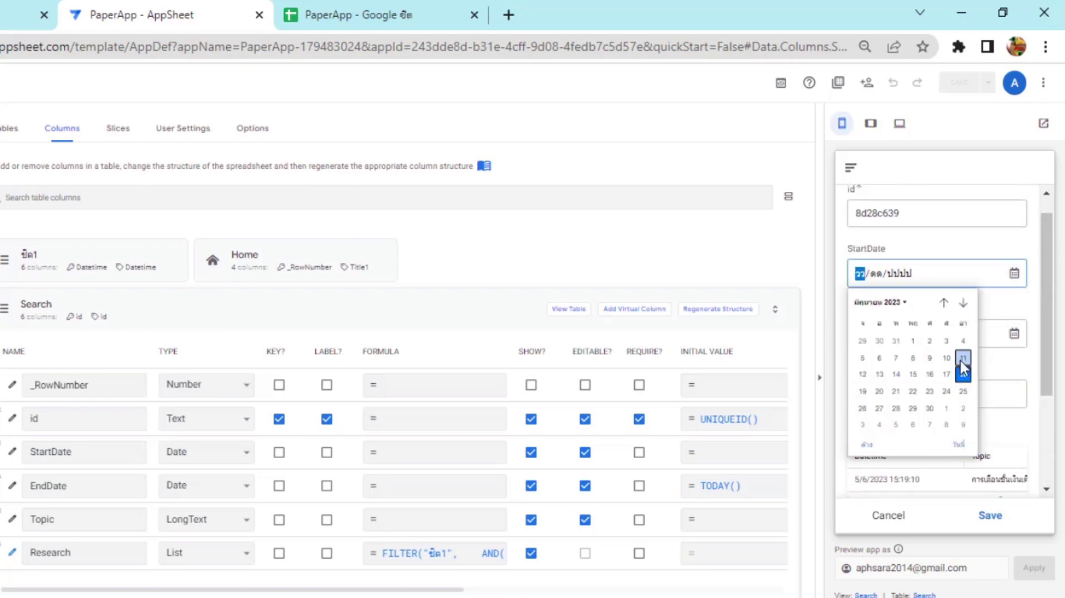
left_click(929, 375)
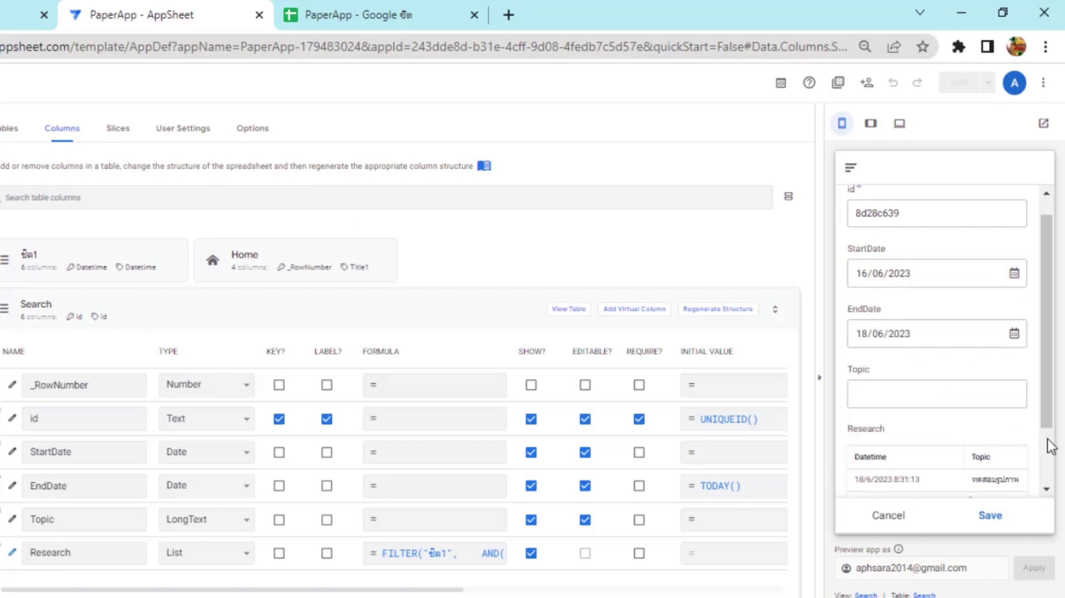
scroll(1047, 438, "down", 2)
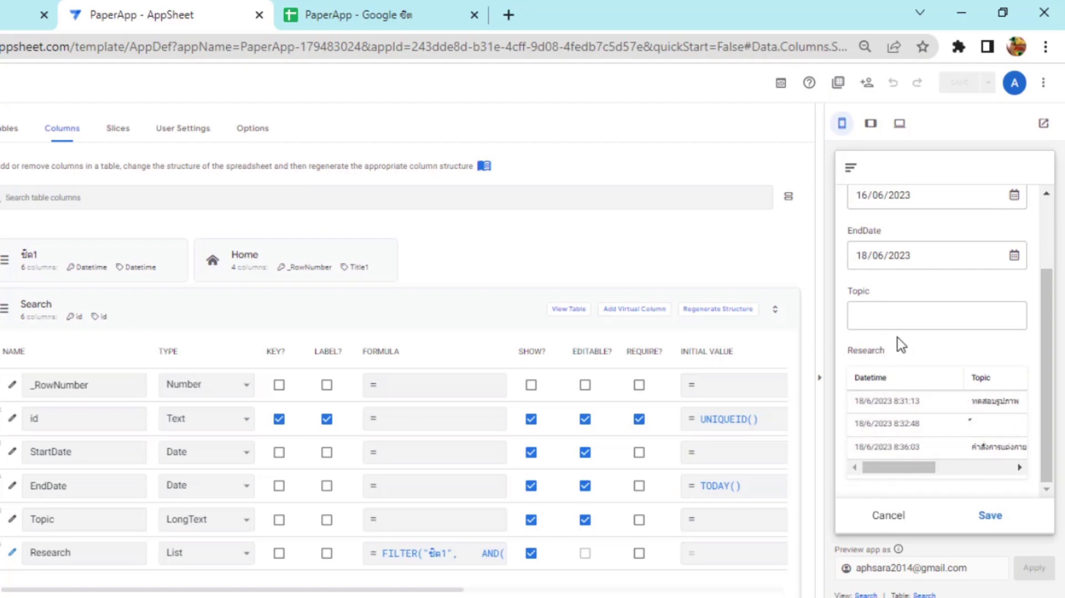
Test the topic filter in the Search form preview by entering การแต่งกาย as the Topic.
left_click(892, 316)
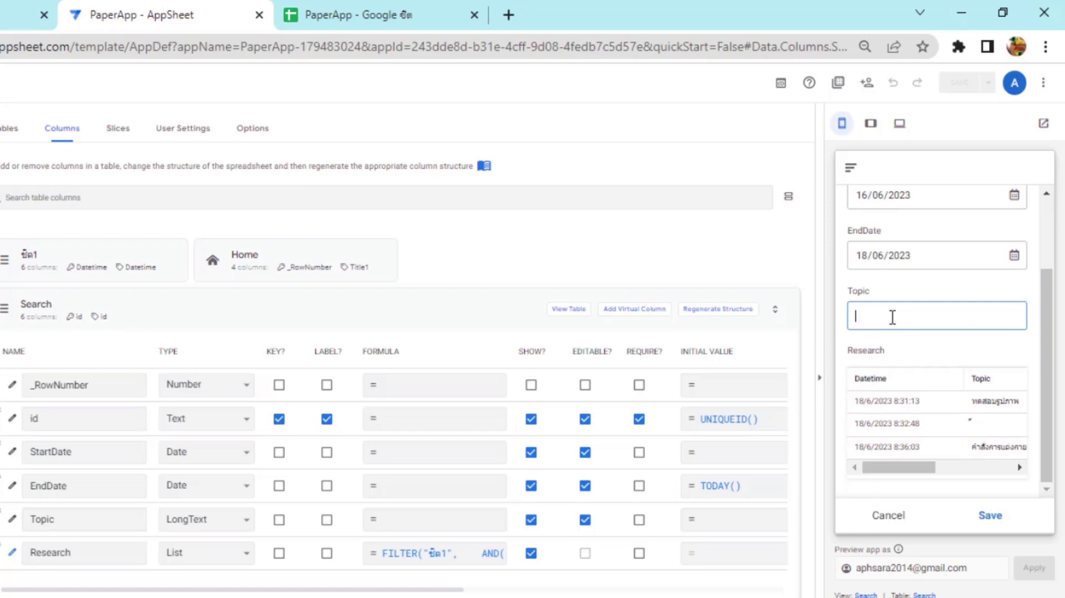
type("dki")
type("การแต")
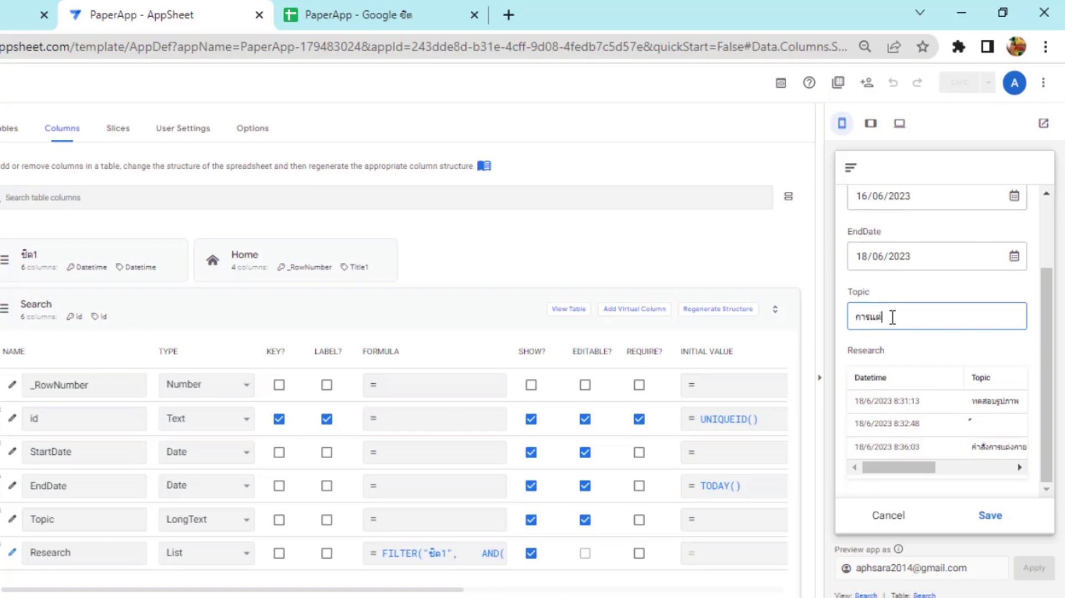
type("่งกาย")
left_click(905, 341)
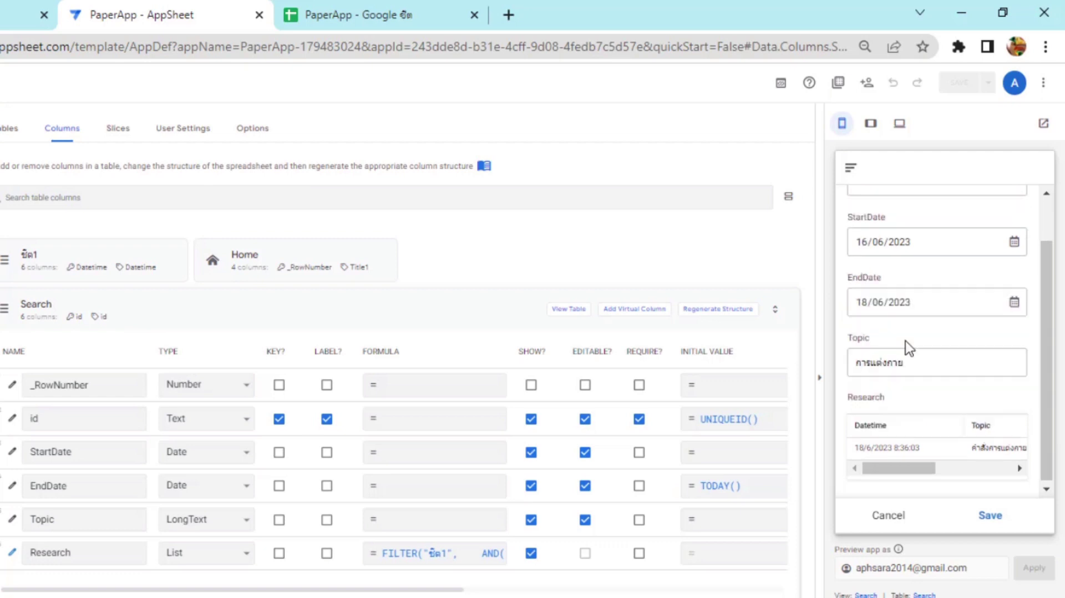
Replace the Topic keyword in the Search form preview with the partial word กาย to test partial matching.
left_click(880, 360)
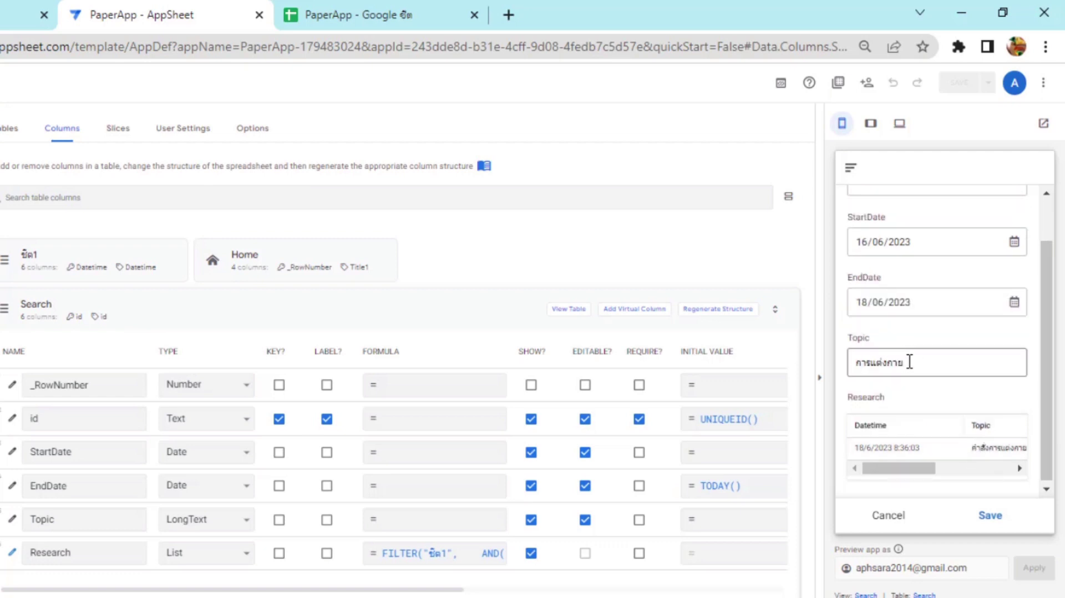
key("BackSpace")
key("BackSpace")
key("ctrl+a")
type("ค")
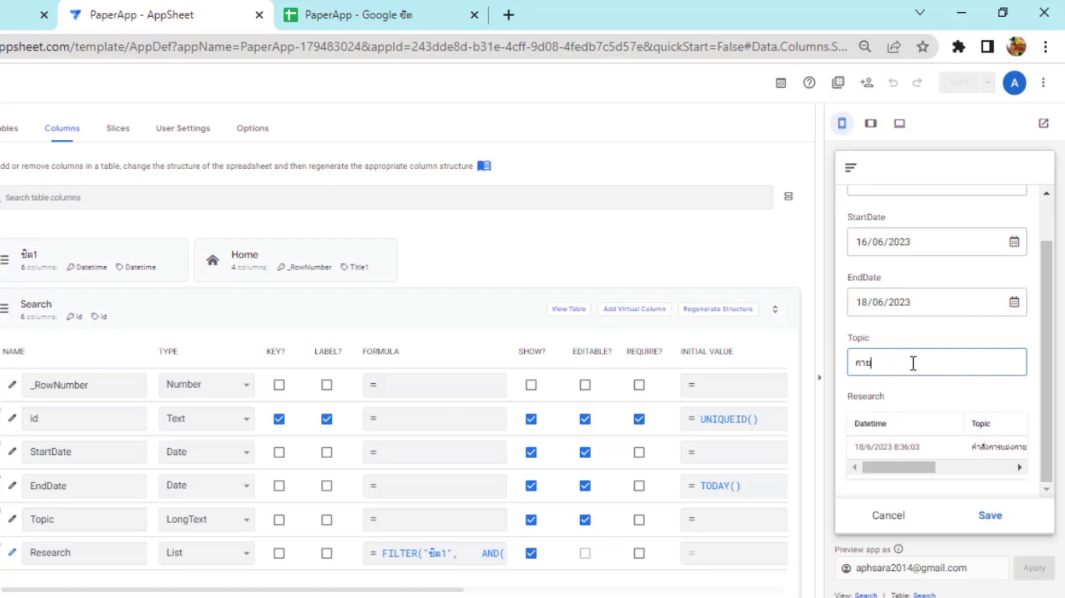
left_click(922, 388)
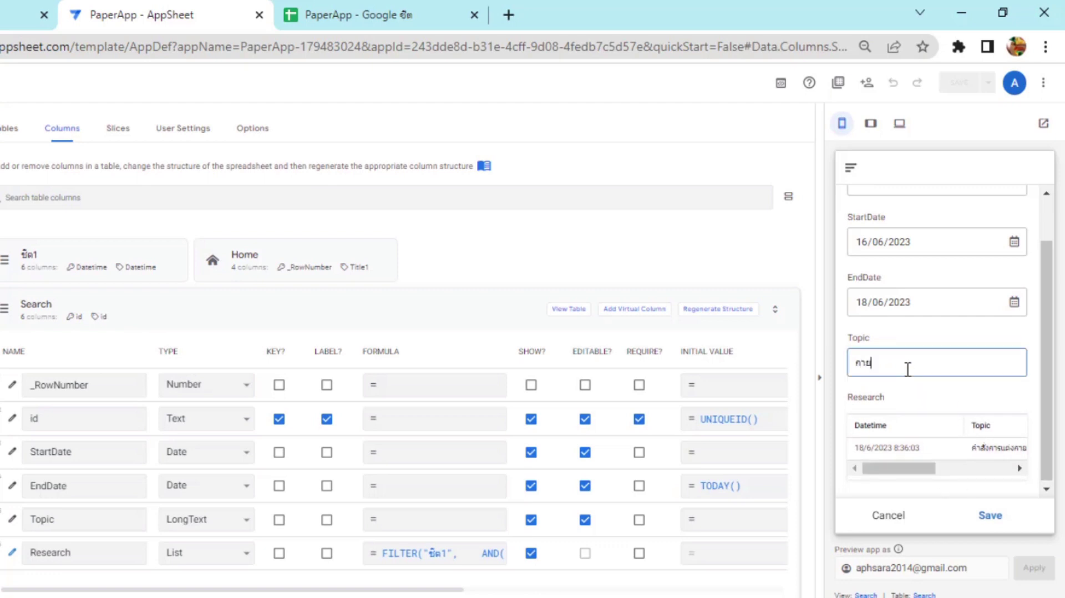
Review the Research column's app formula, close it without changes, and view the remaining columns of the preview's result list.
left_click(404, 553)
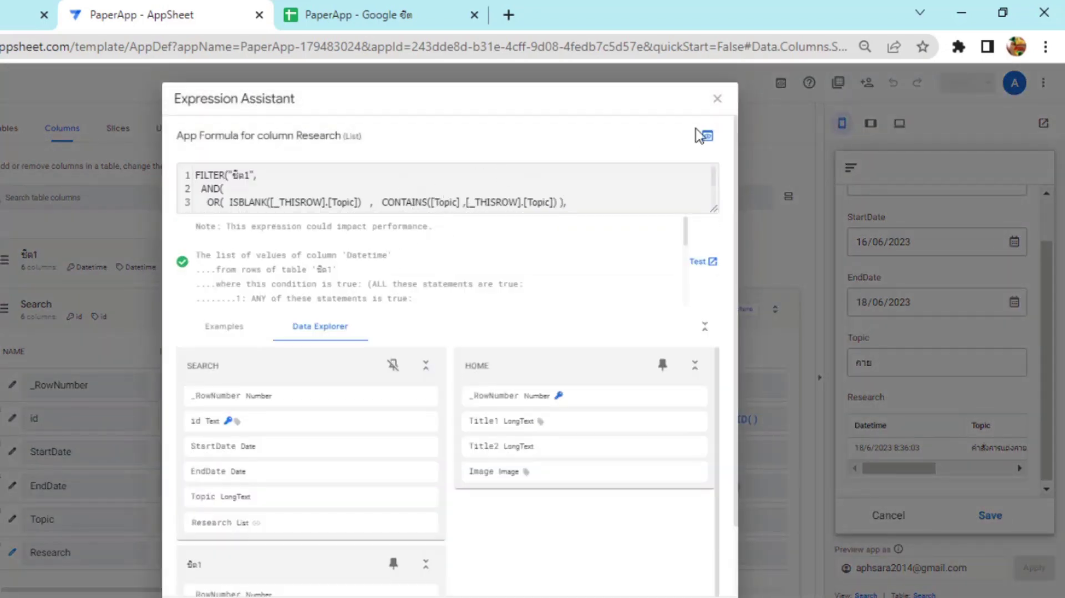
left_click(720, 100)
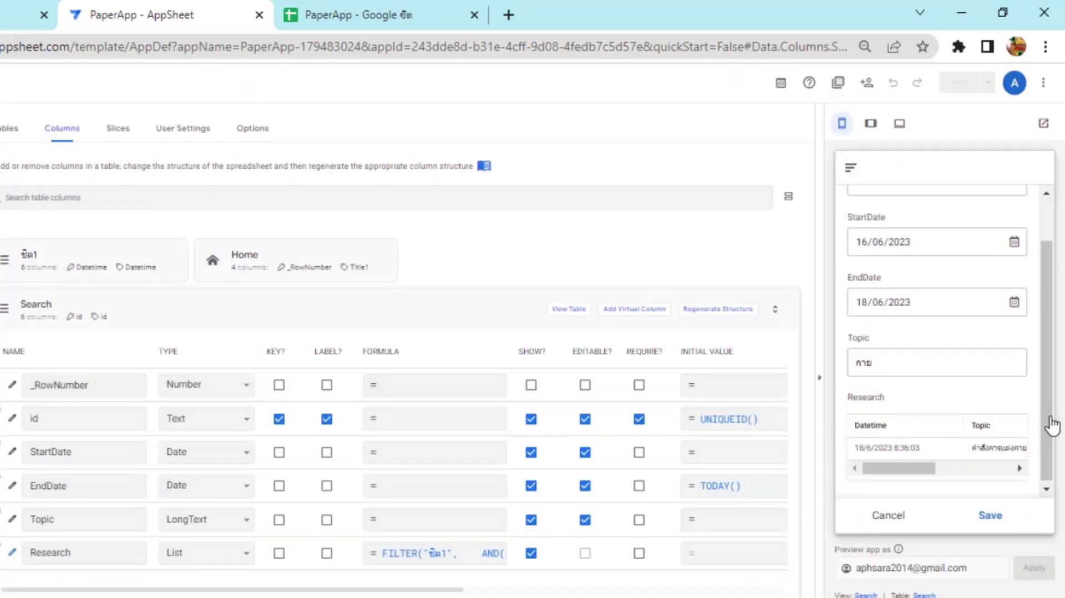
left_click(964, 475)
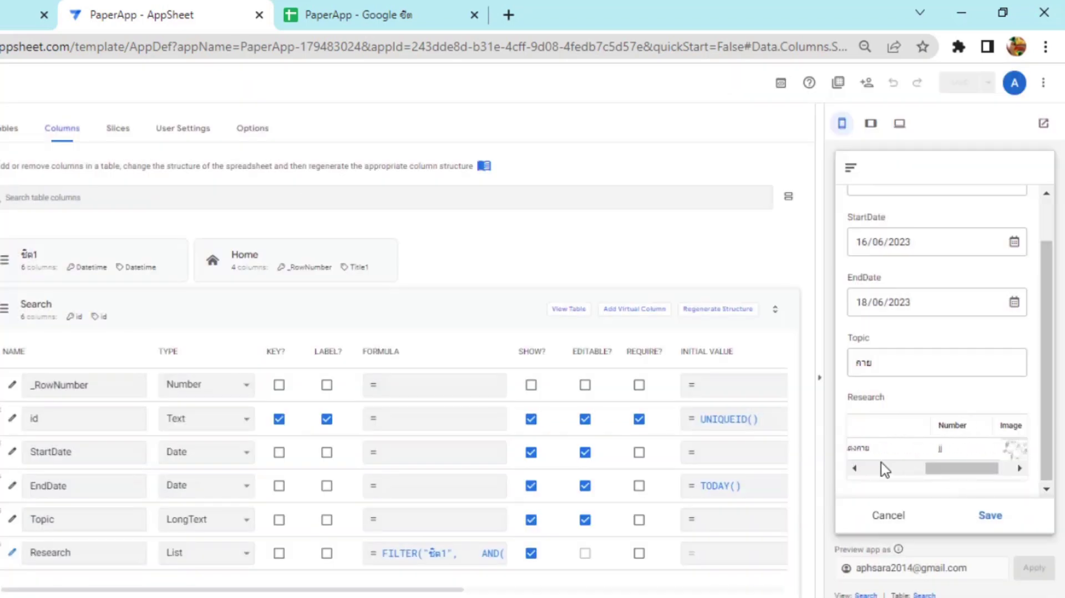
Set the display name of the Search table's Research column to ผลการค้นหา.
scroll(393, 470, "right", 5)
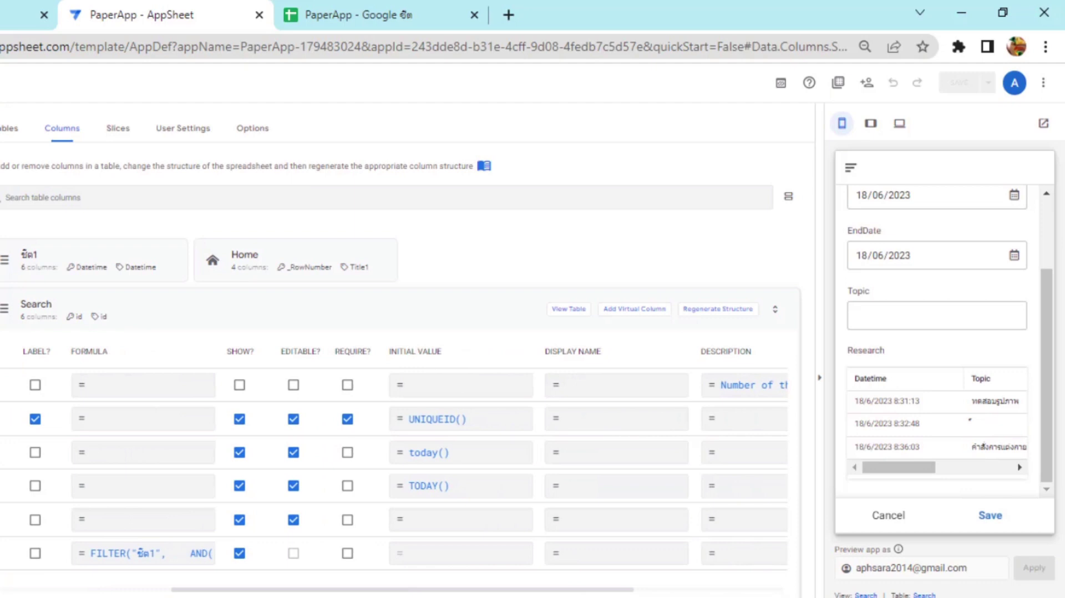
left_click(649, 553)
type("ผล")
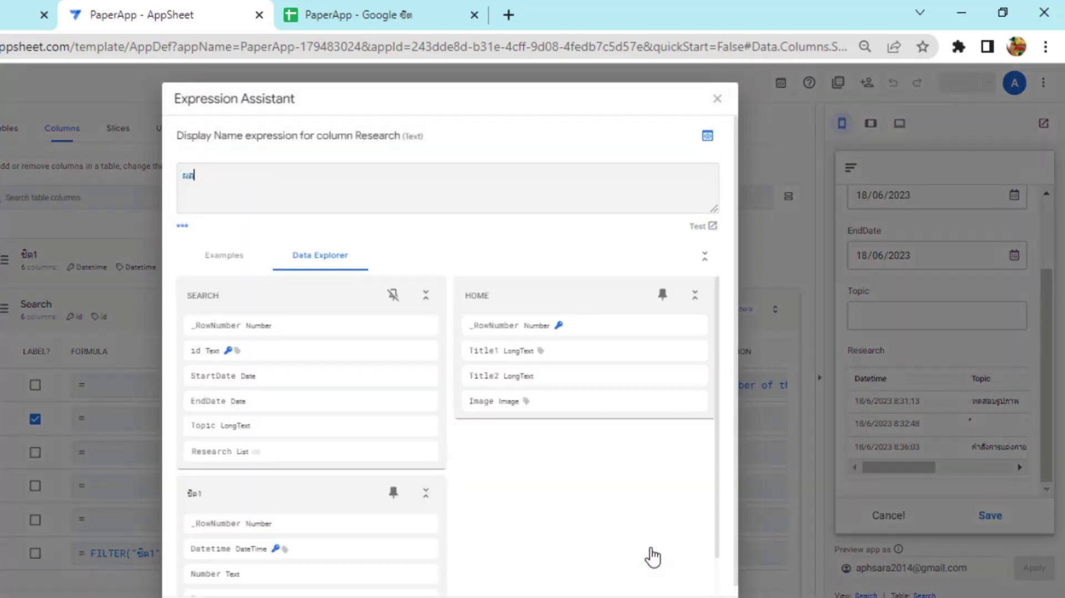
type("การค้นหา")
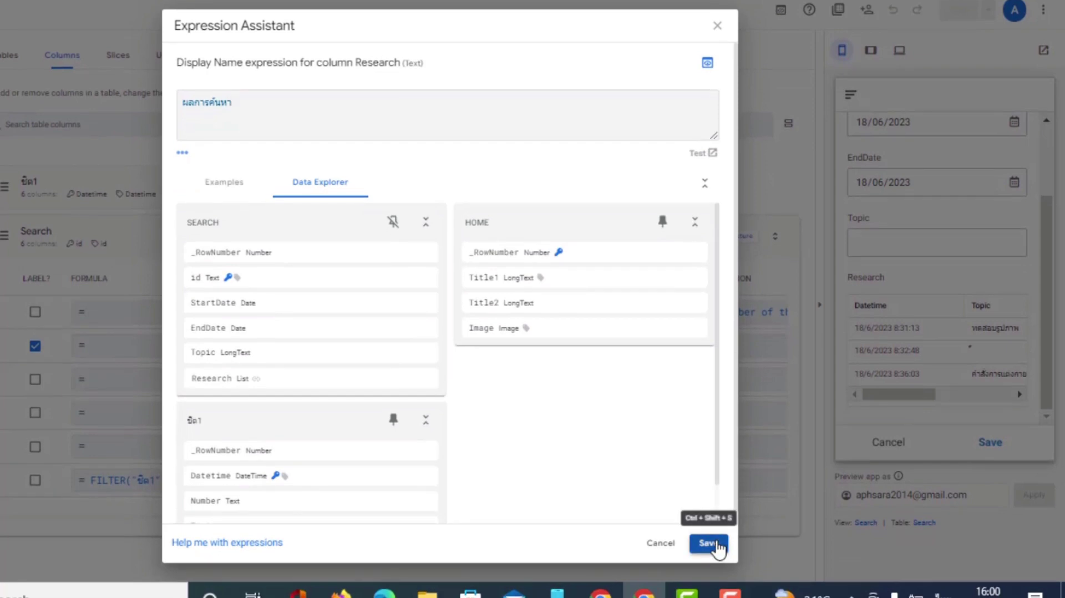
left_click(715, 544)
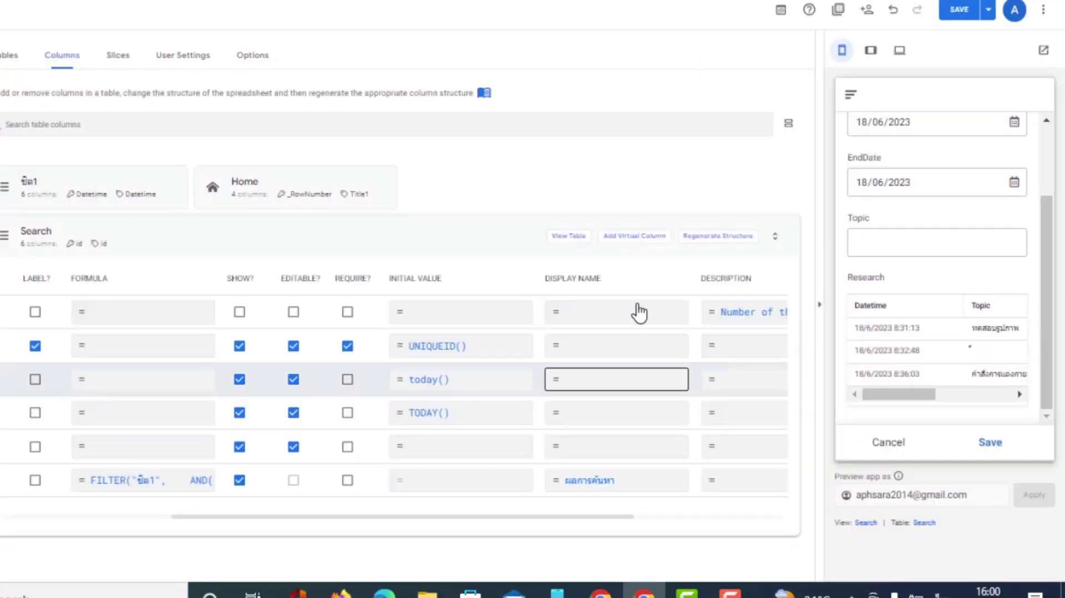
Set the display names of StartDate to วันเริ่มต้น and EndDate to วันสิ้นสุด, save the app and check the labels in the preview.
left_click(596, 379)
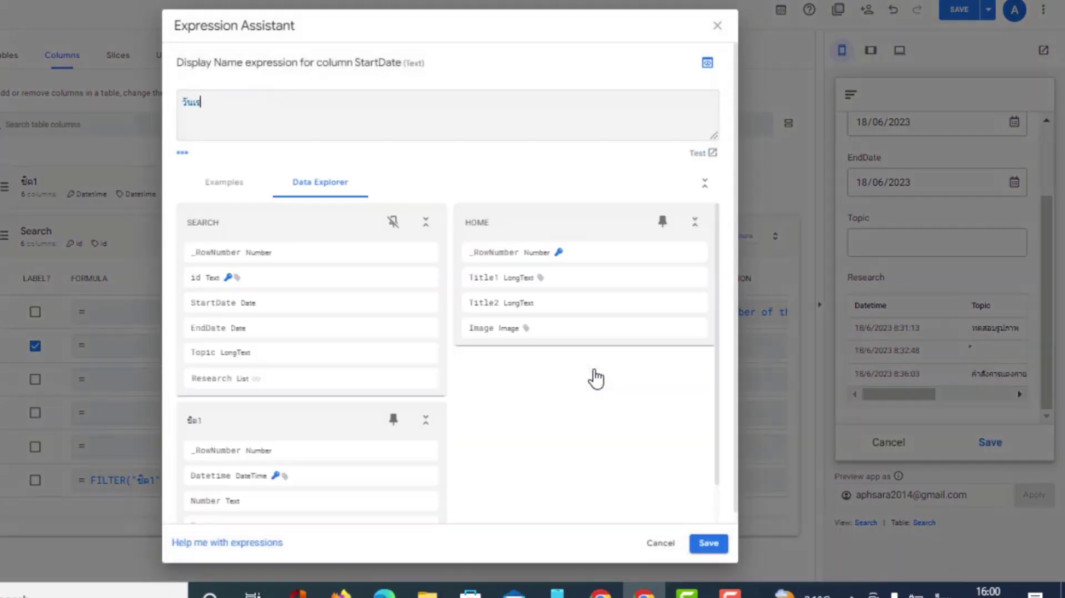
left_click(712, 544)
left_click(585, 420)
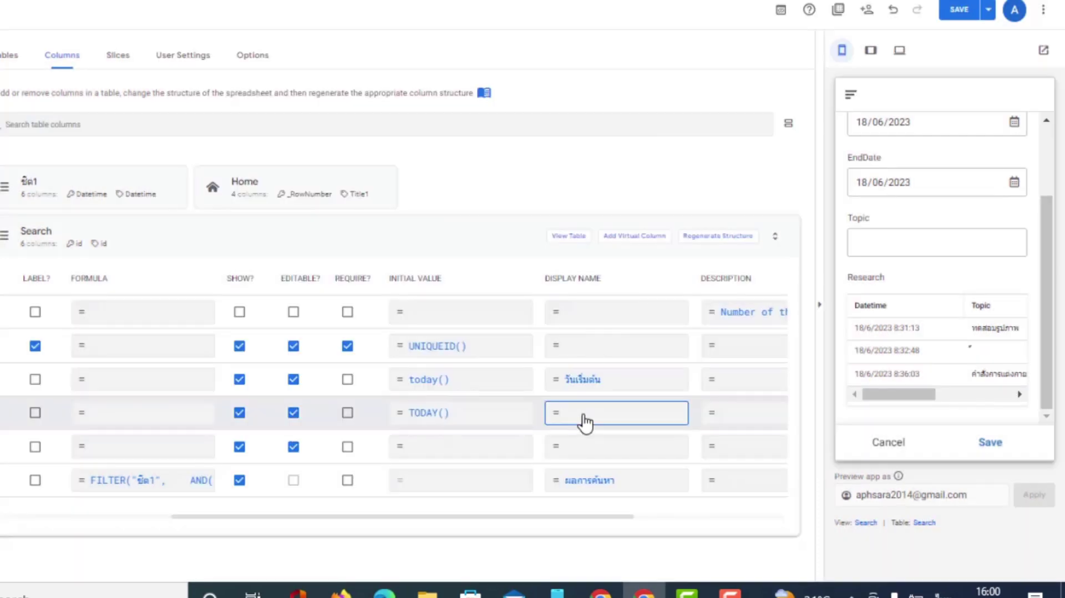
type("วัน")
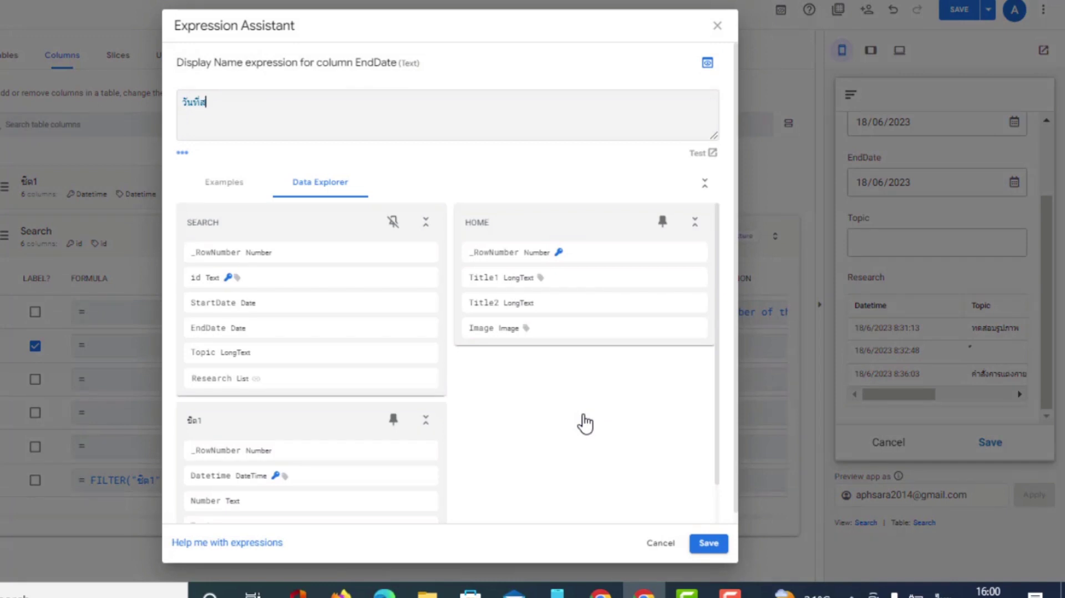
type("สิ้นสุด")
left_click(727, 544)
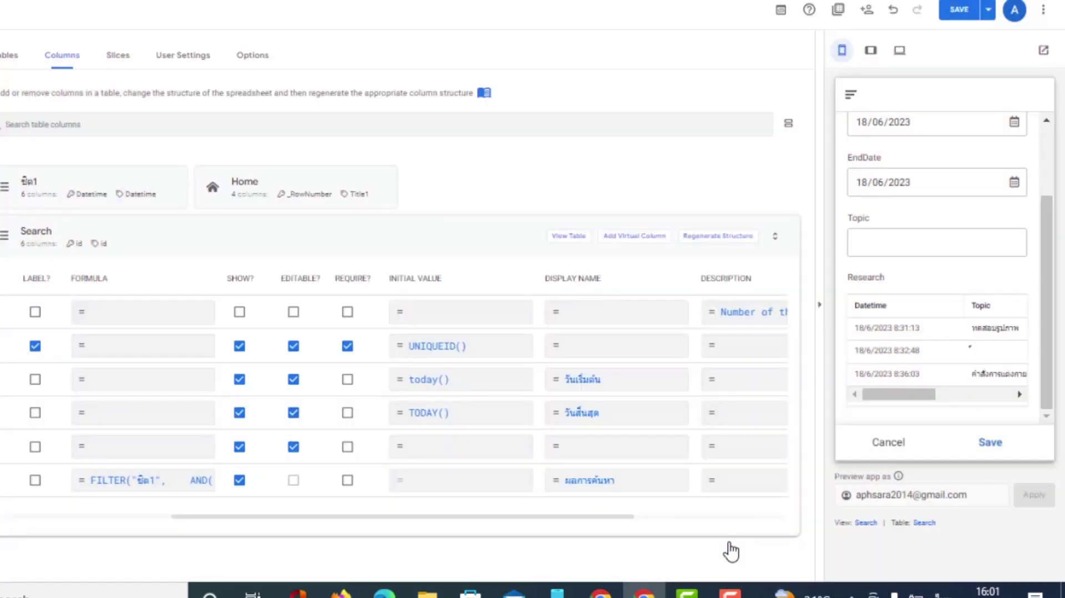
left_click(952, 13)
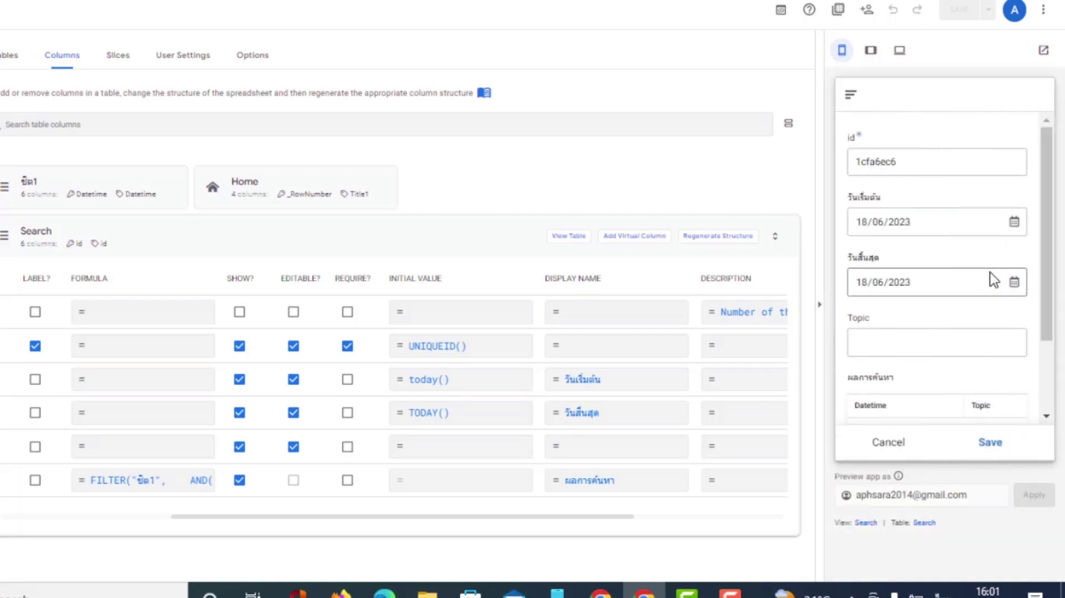
scroll(1053, 394, "down", 1)
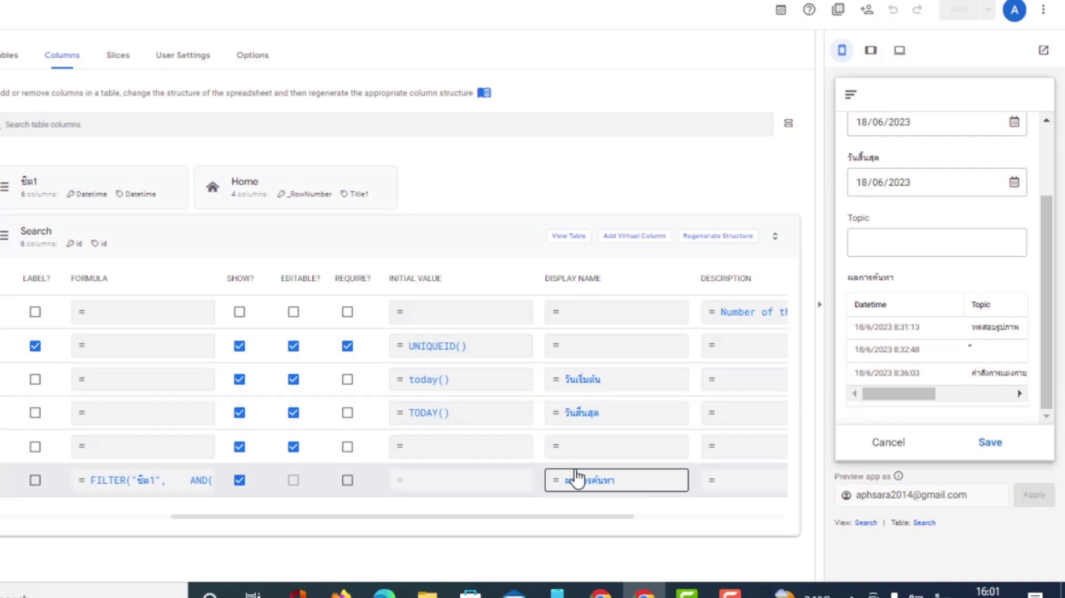
Set the Topic column's display name to หัวข้อในการค้น and save the app.
left_click(591, 452)
type("ทัว")
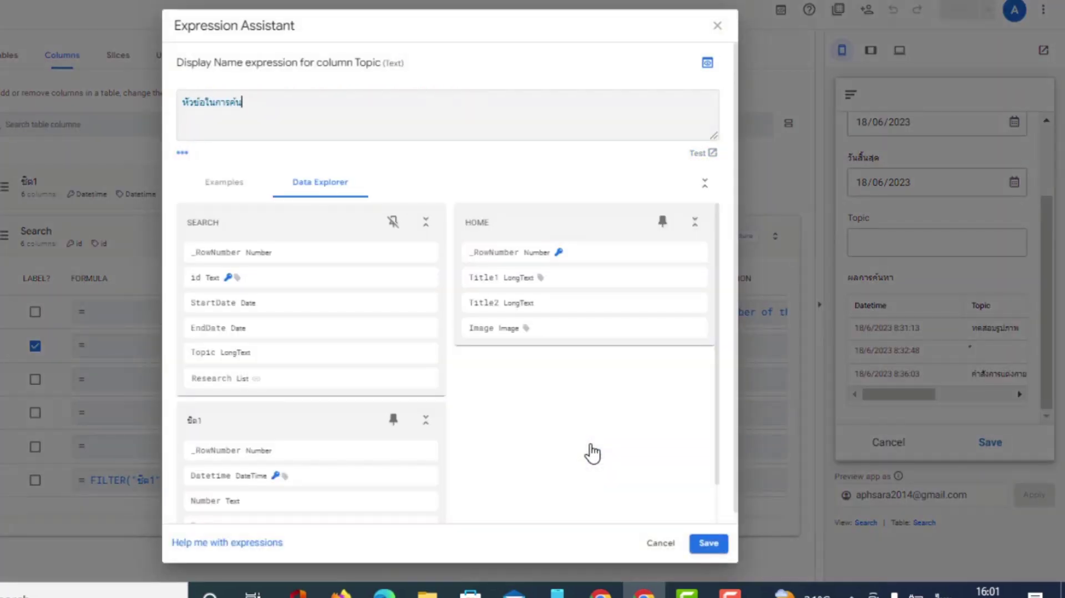
type("ข้อในการค้น")
left_click(710, 543)
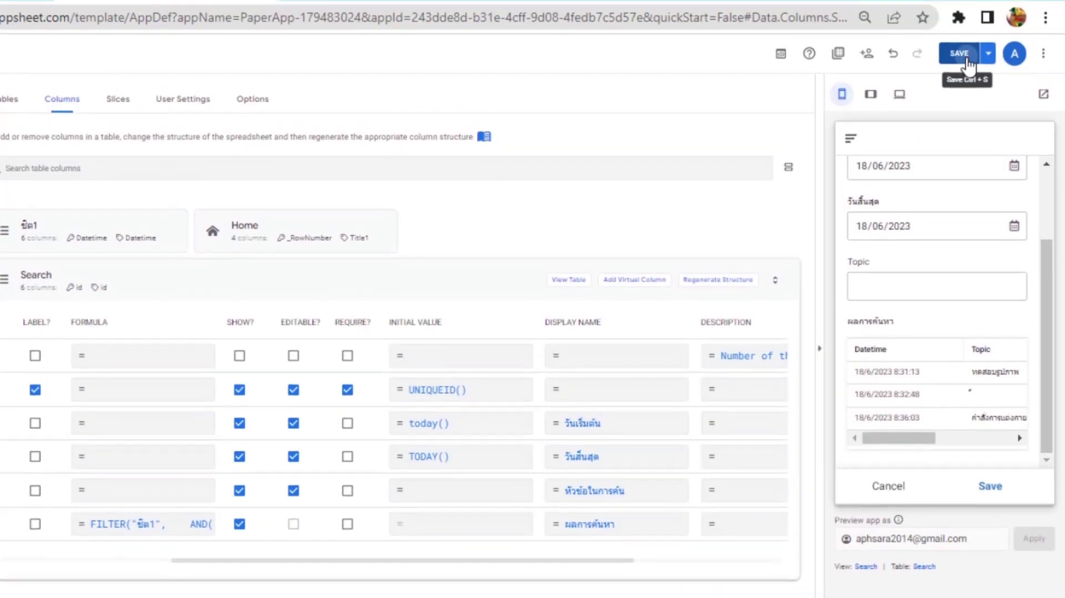
left_click(960, 9)
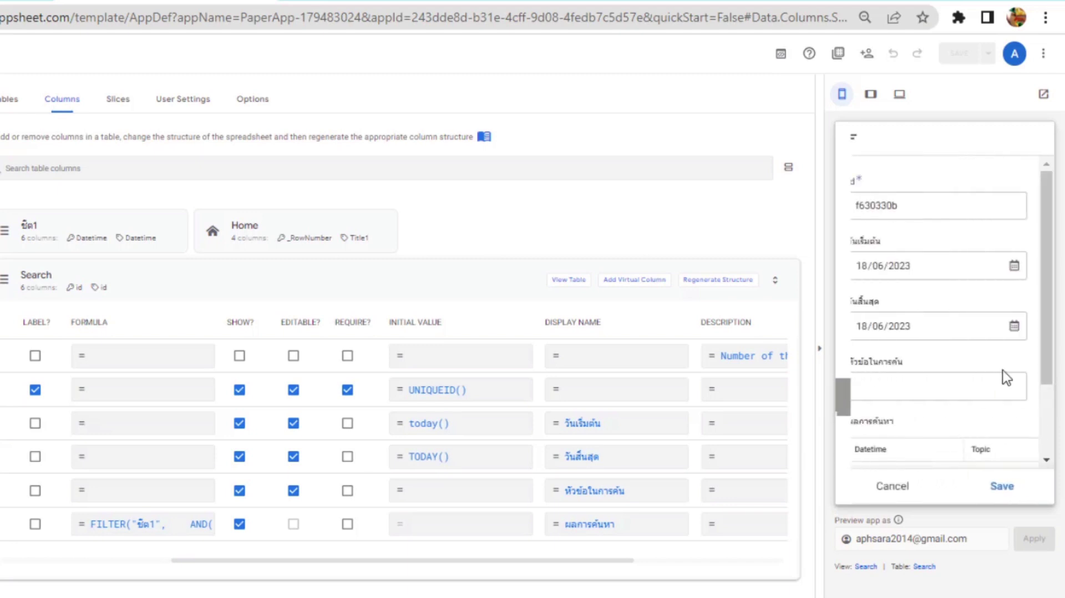
Review and save the Search form in the app preview, and reopen the Search view from Home.
scroll(1050, 407, "down", 2)
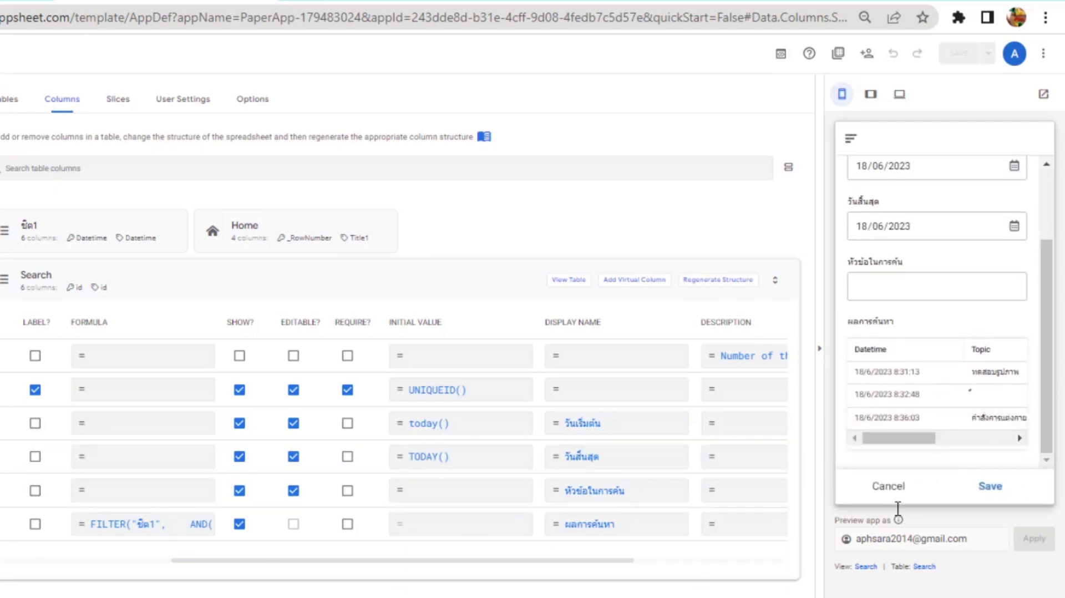
left_click(990, 485)
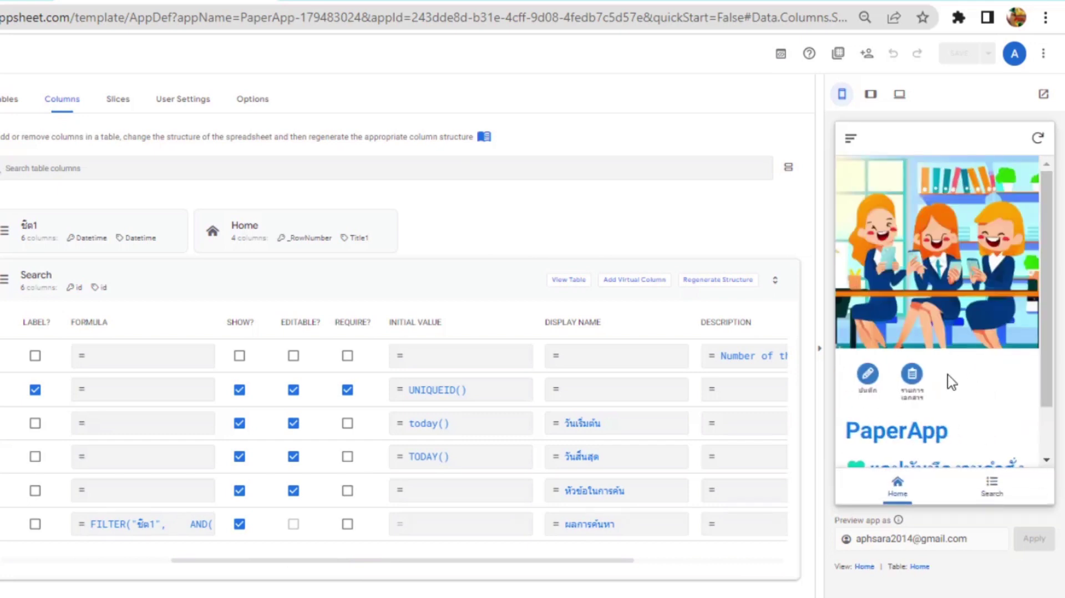
left_click(993, 487)
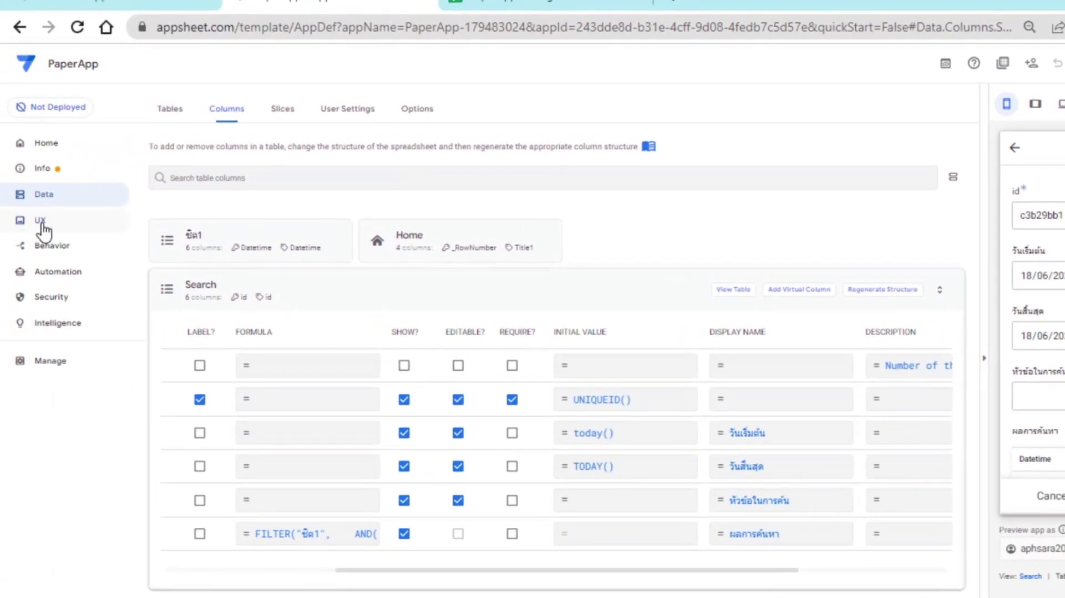
Change the Search view's position to ref and save the app.
left_click(38, 220)
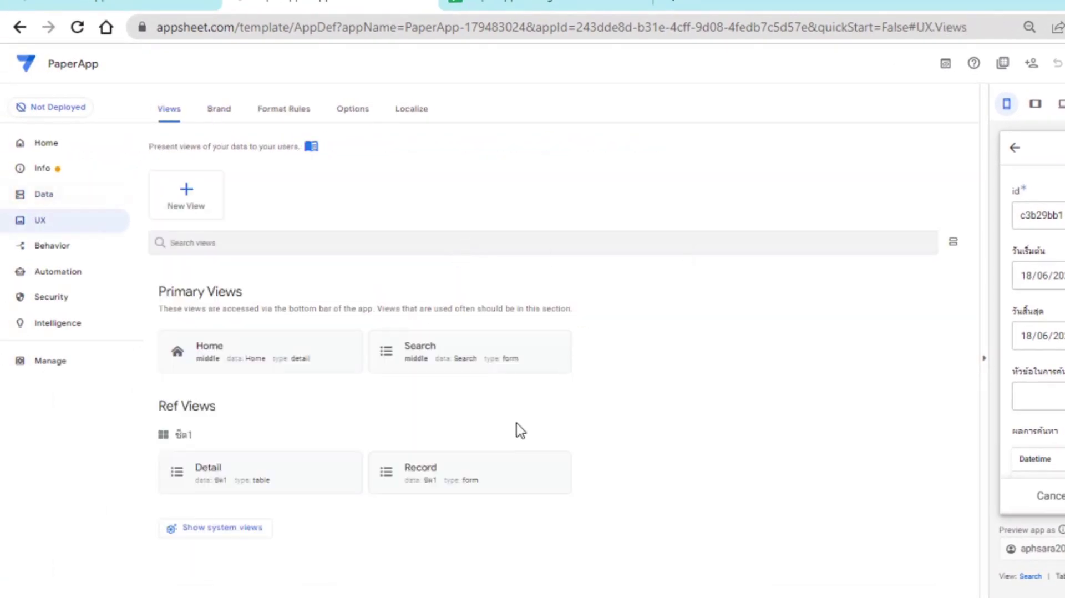
left_click(469, 345)
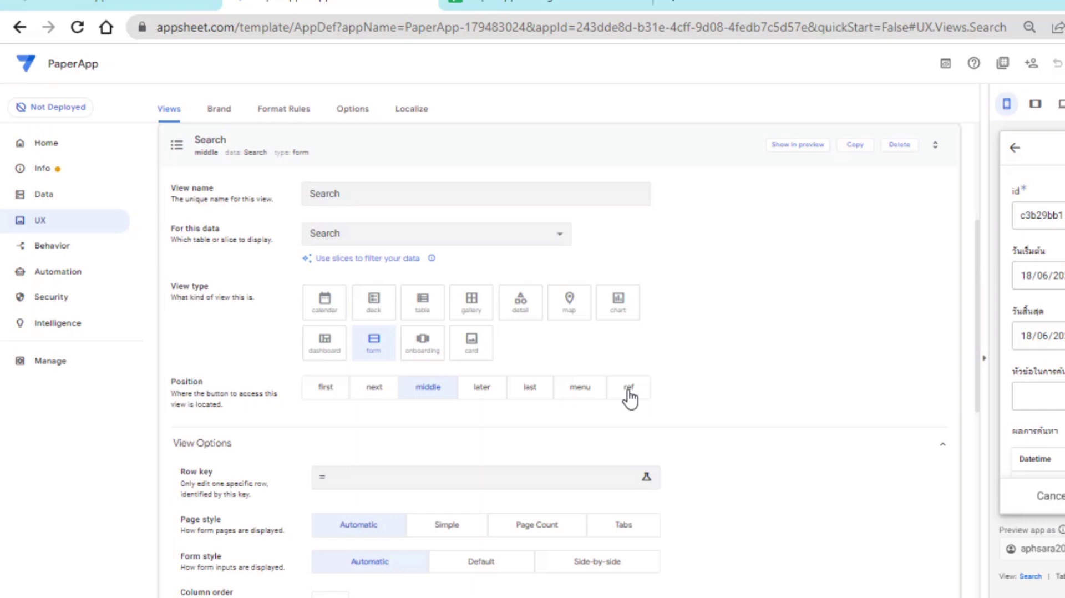
left_click(630, 391)
left_click(1031, 76)
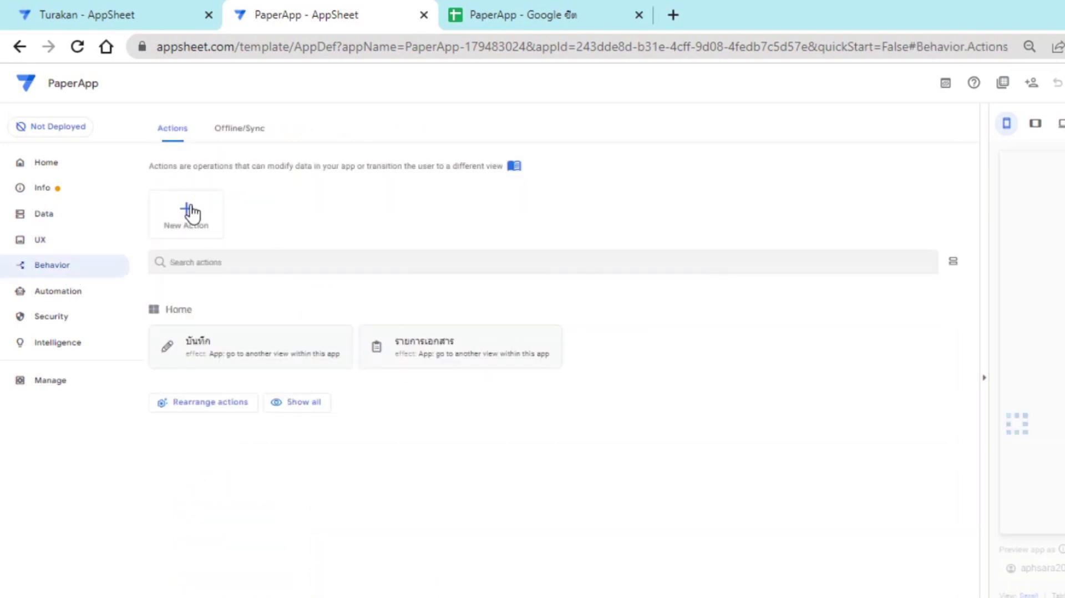
Create a new action named ค้นเอกสาร for records of the Home table.
left_click(189, 210)
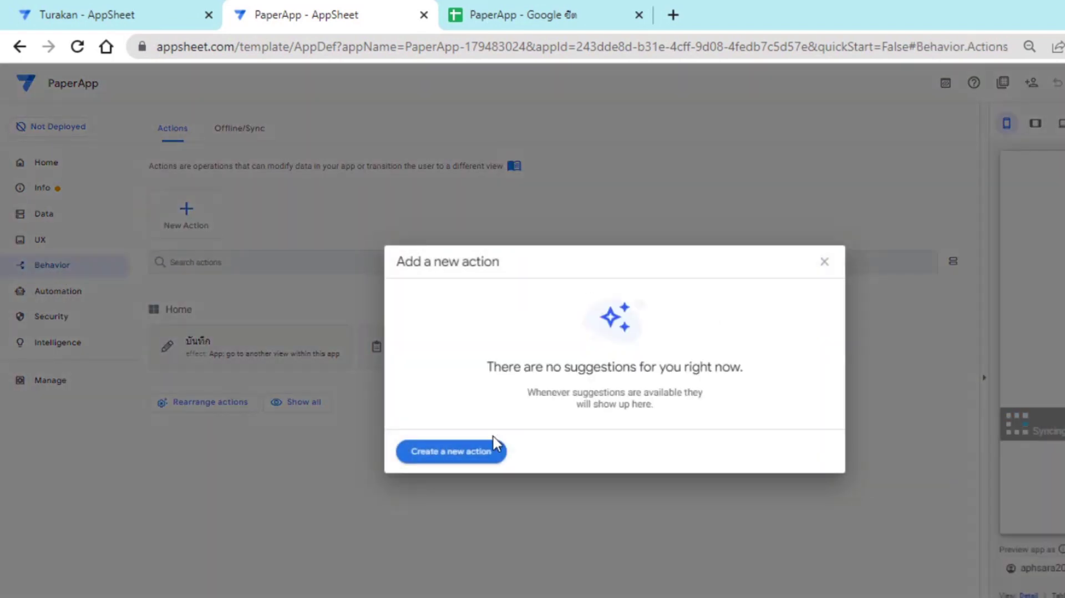
left_click(461, 452)
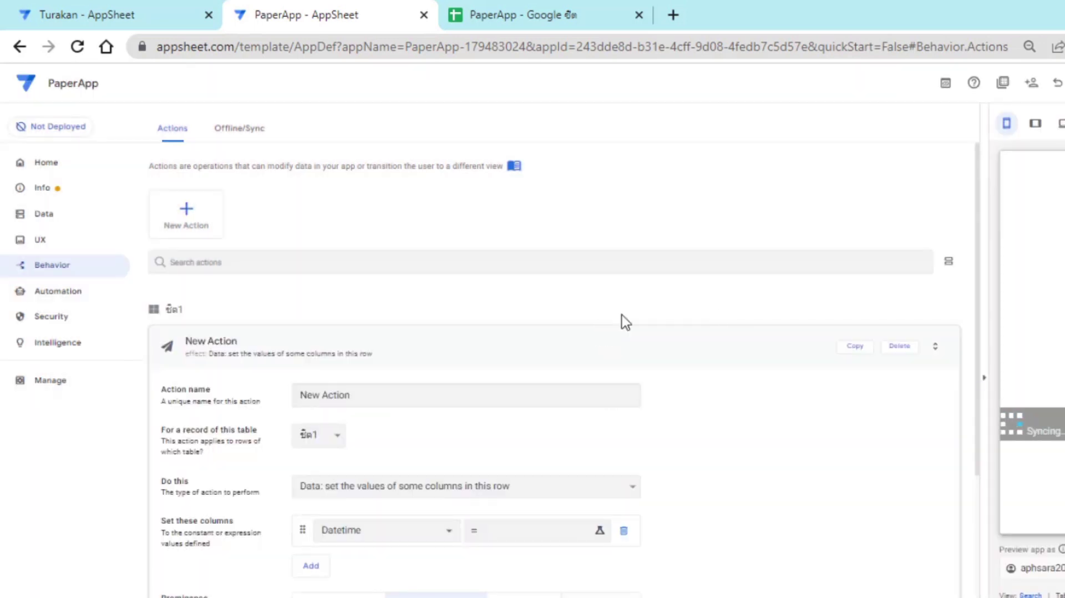
left_click(469, 403)
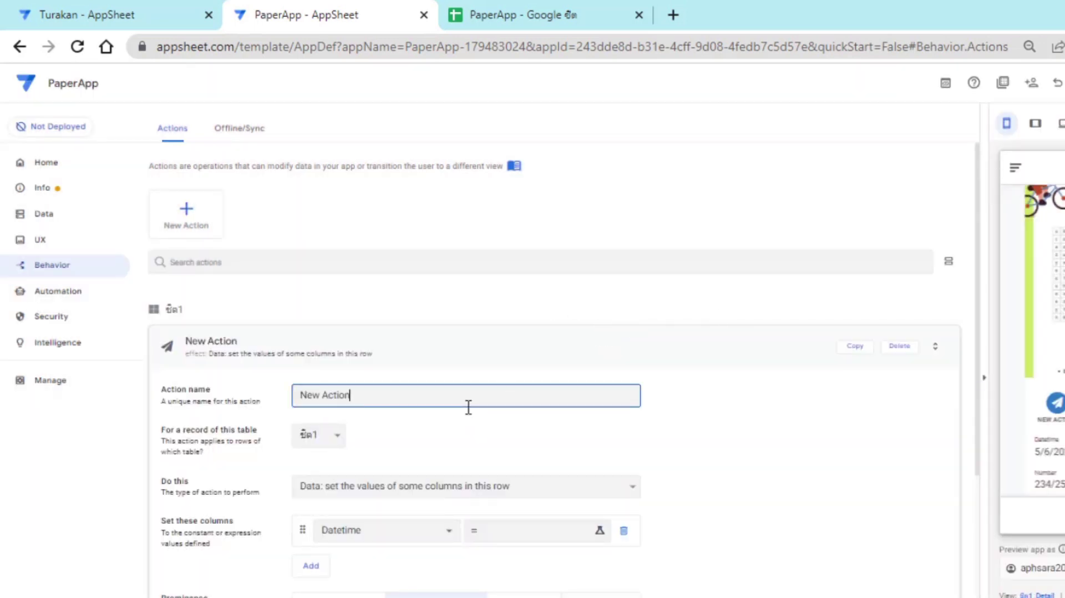
type("ค")
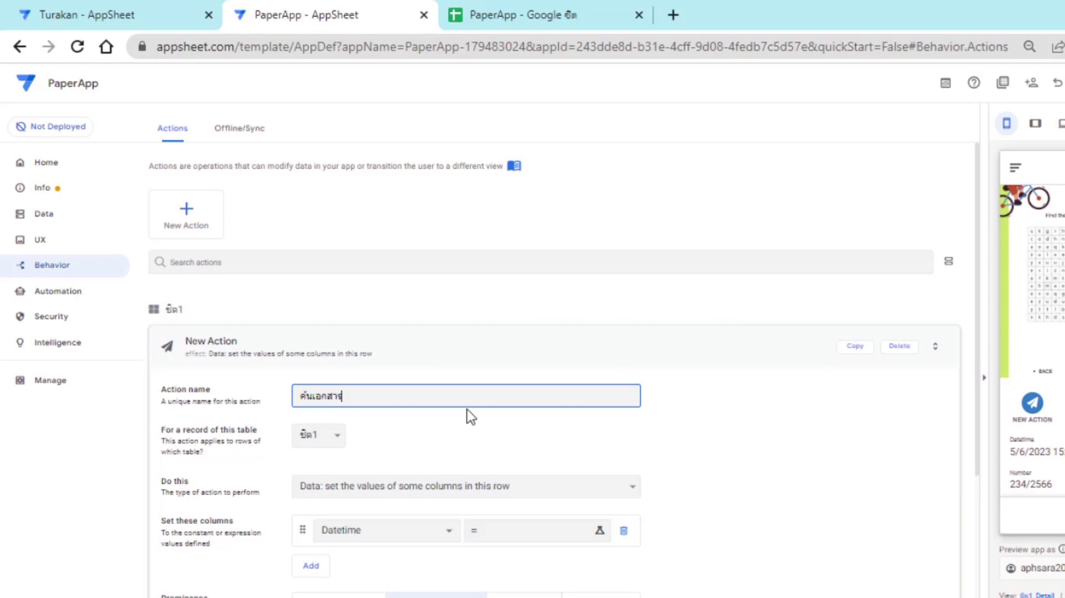
type("้นเอกสาร")
left_click(336, 435)
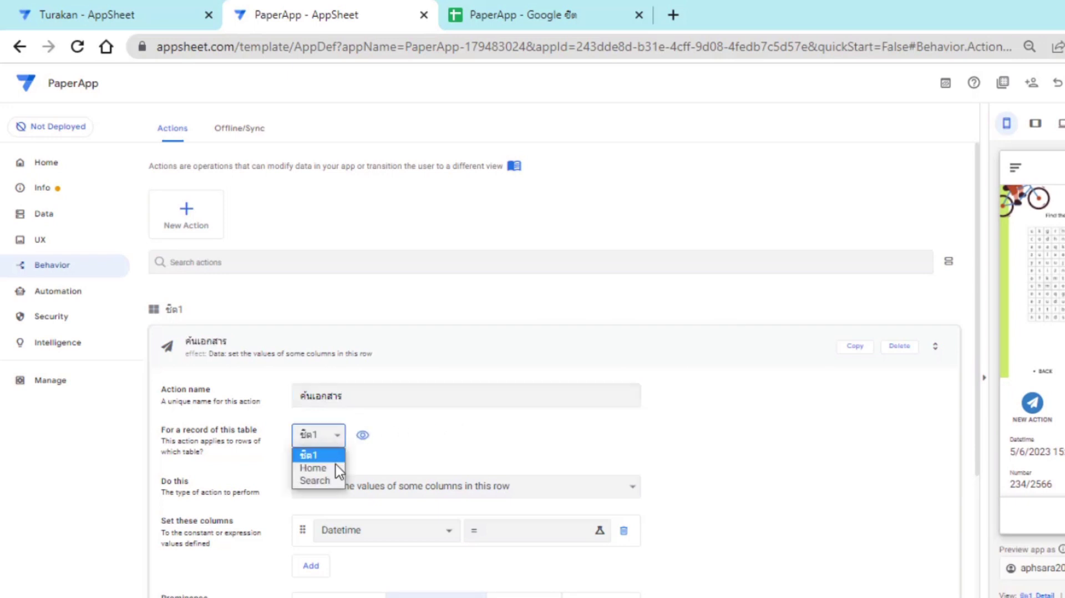
left_click(333, 470)
Make the ค้นเอกสาร action go to another view within this app, with the target expression "#view=Search".
scroll(552, 433, "down", 3)
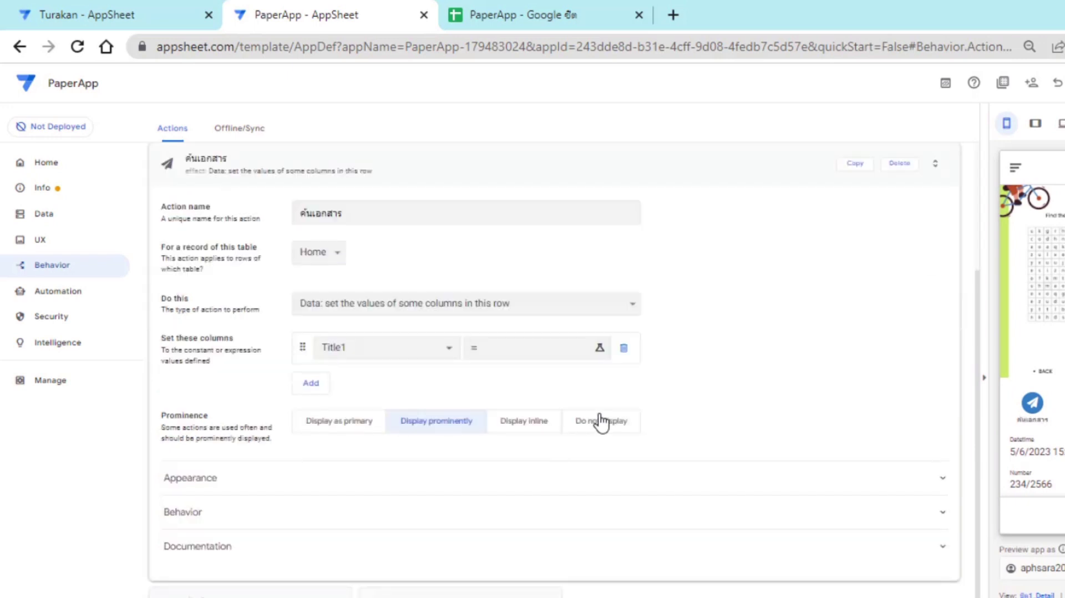
left_click(555, 316)
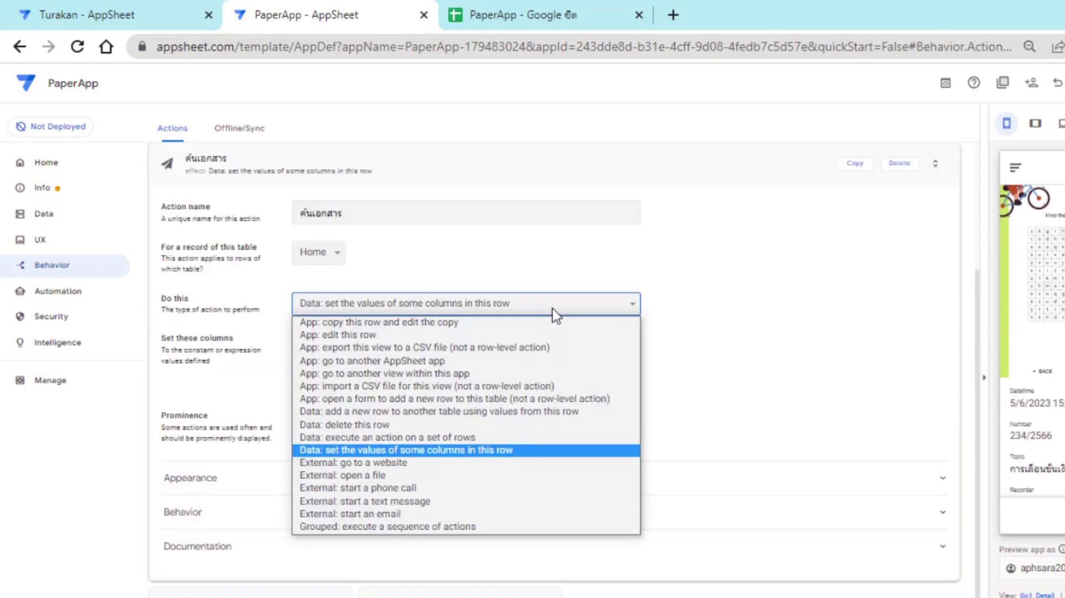
left_click(435, 374)
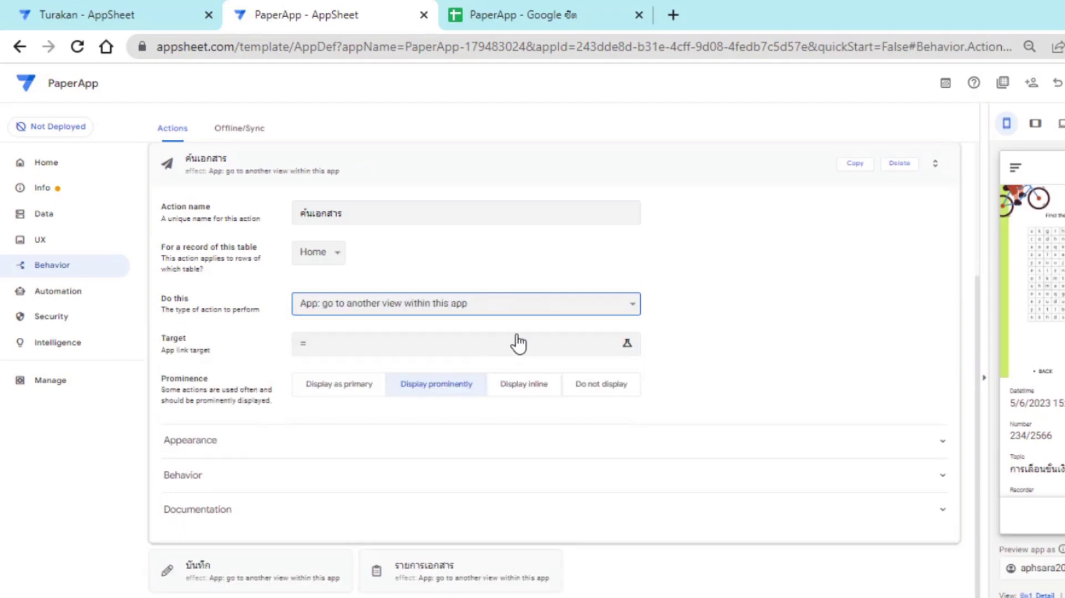
left_click(508, 345)
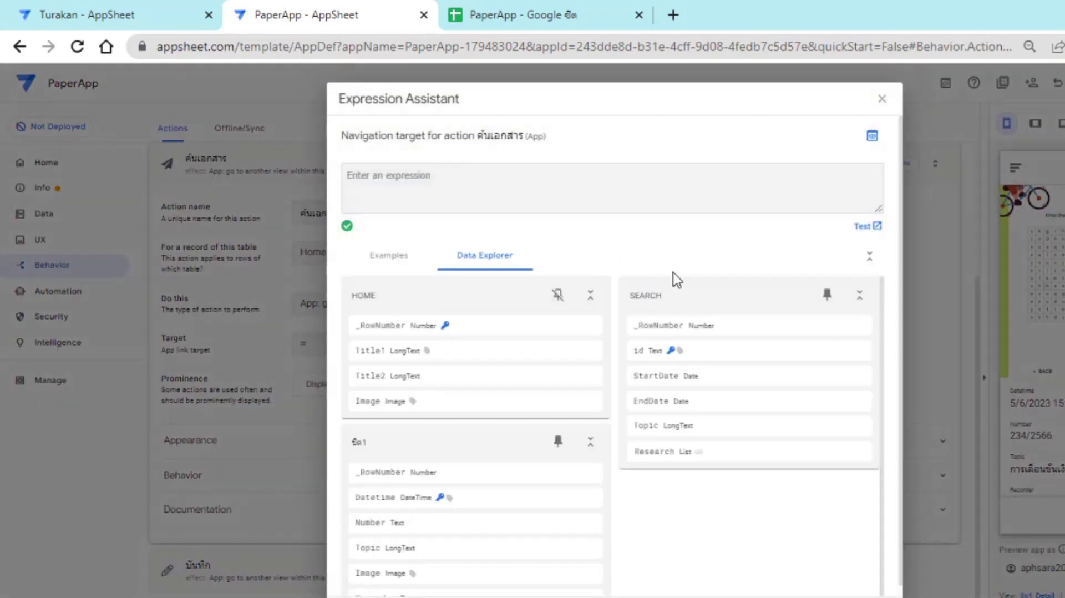
left_click(402, 270)
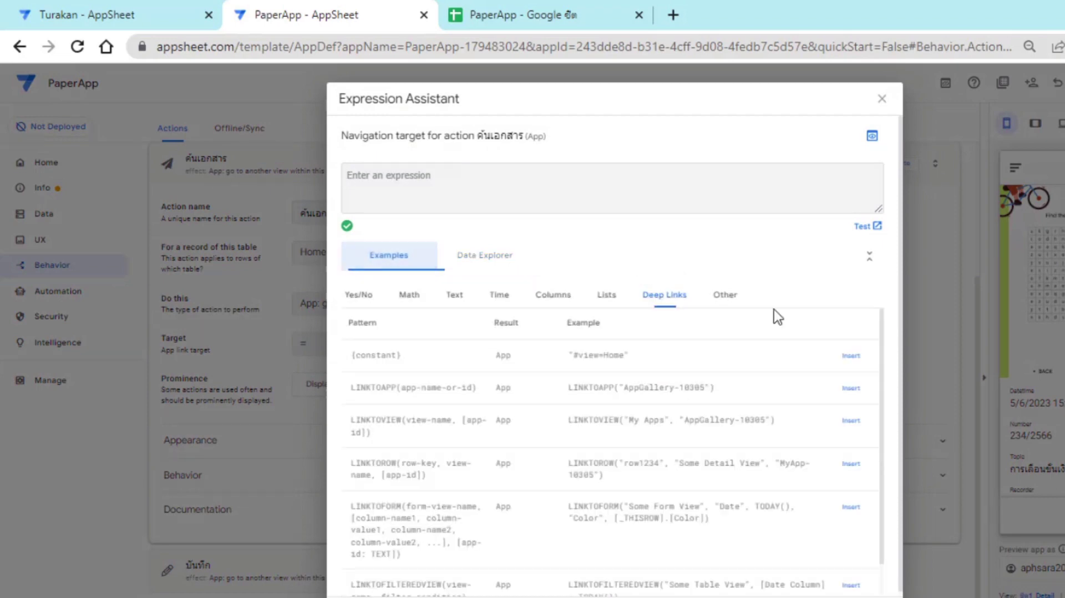
left_click(857, 355)
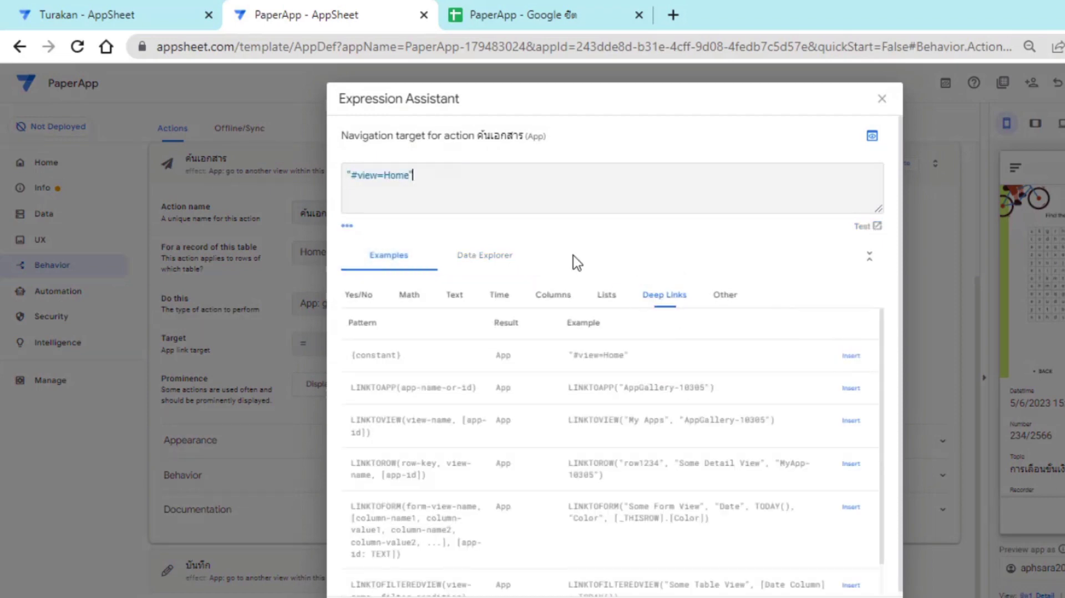
double_click(399, 174)
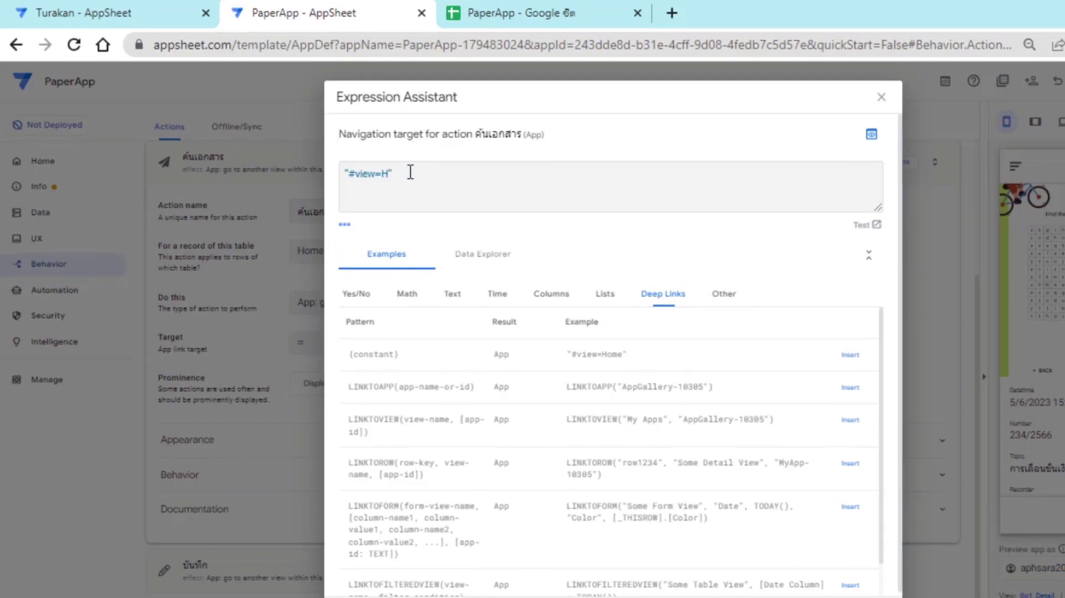
type("ม")
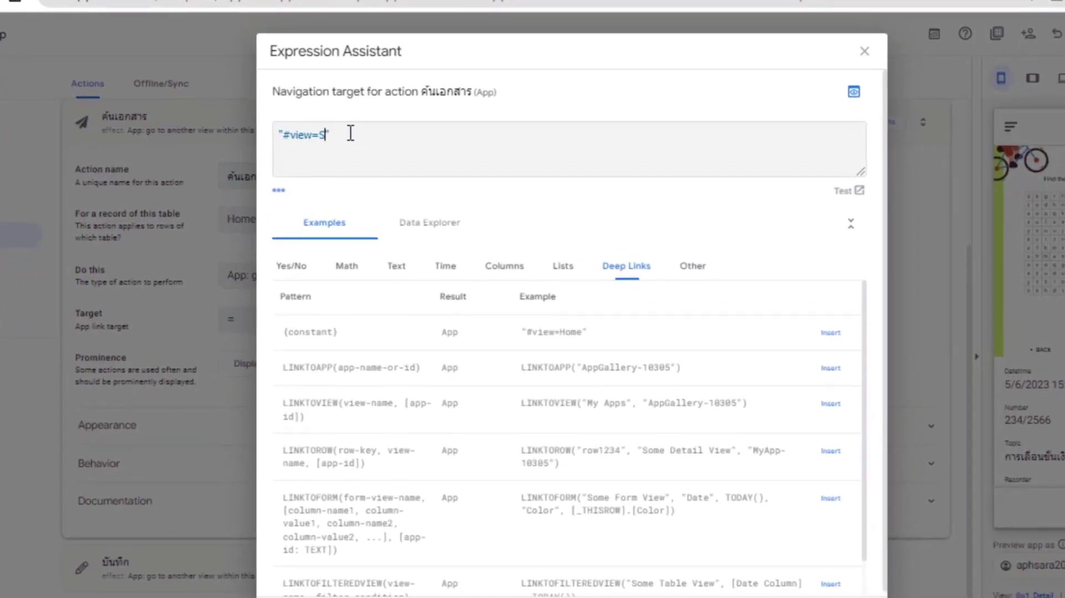
type("Search")
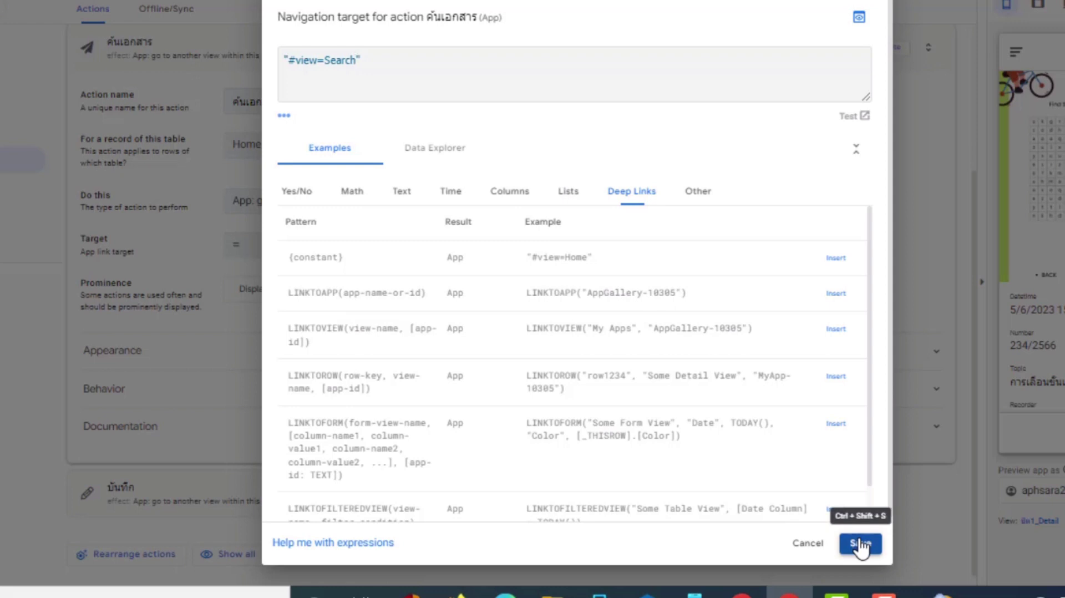
left_click(860, 544)
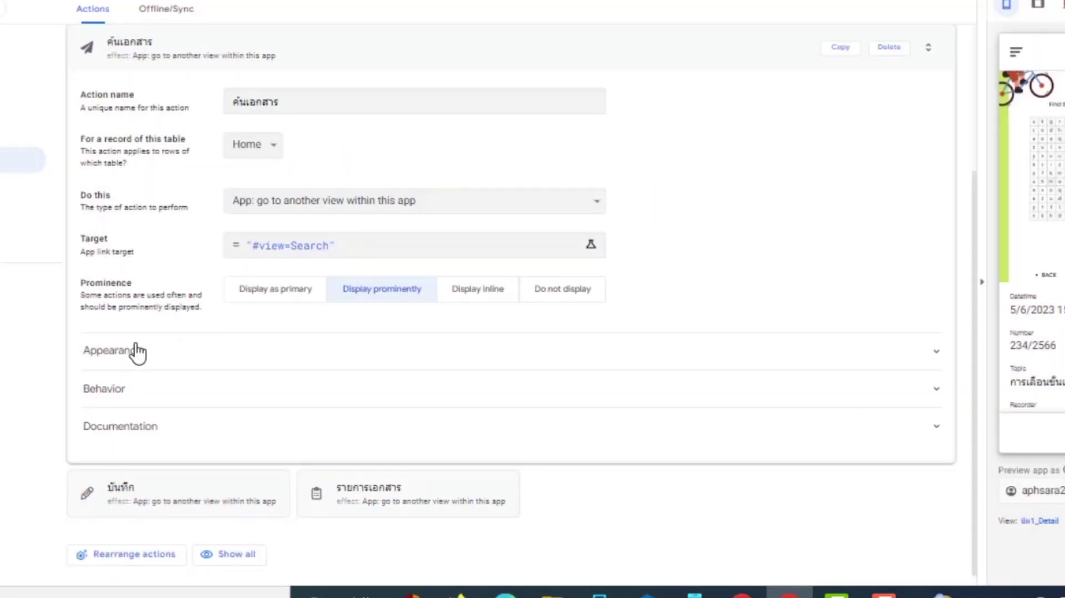
Find a magnifying-glass icon with the term zoom, assign it to the ค้นเอกสาร action and save the app.
left_click_drag(137, 352, 339, 371)
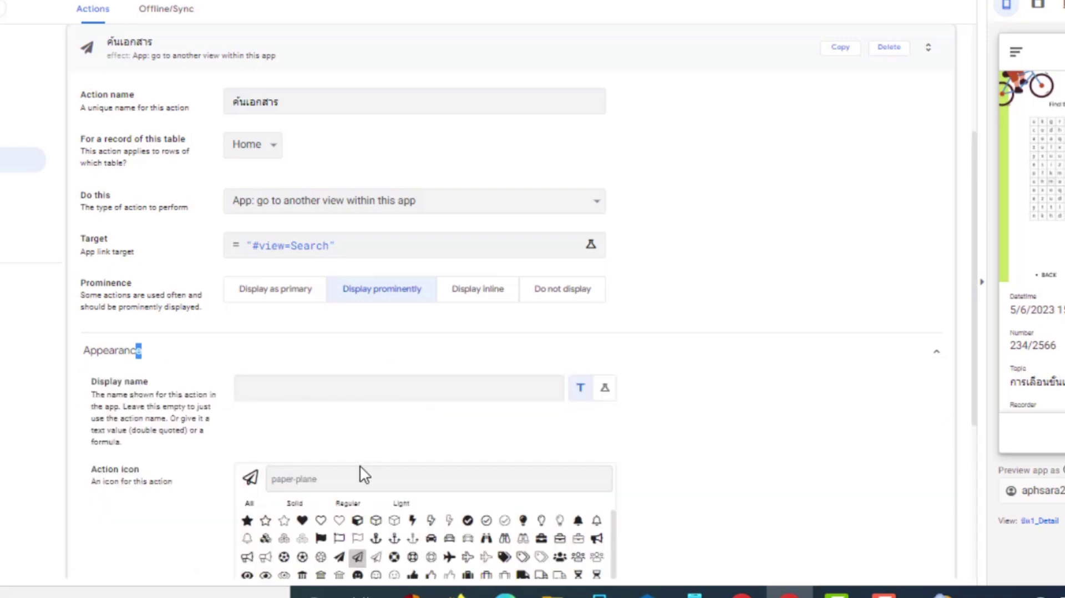
type("lens")
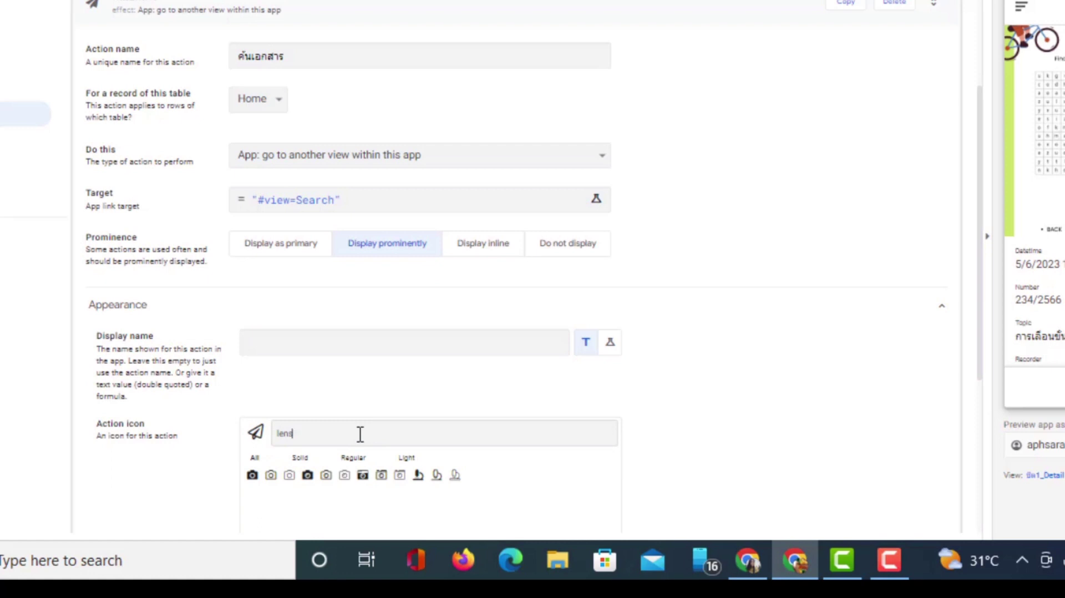
key("BackSpace")
key("BackSpace")
type("zoom")
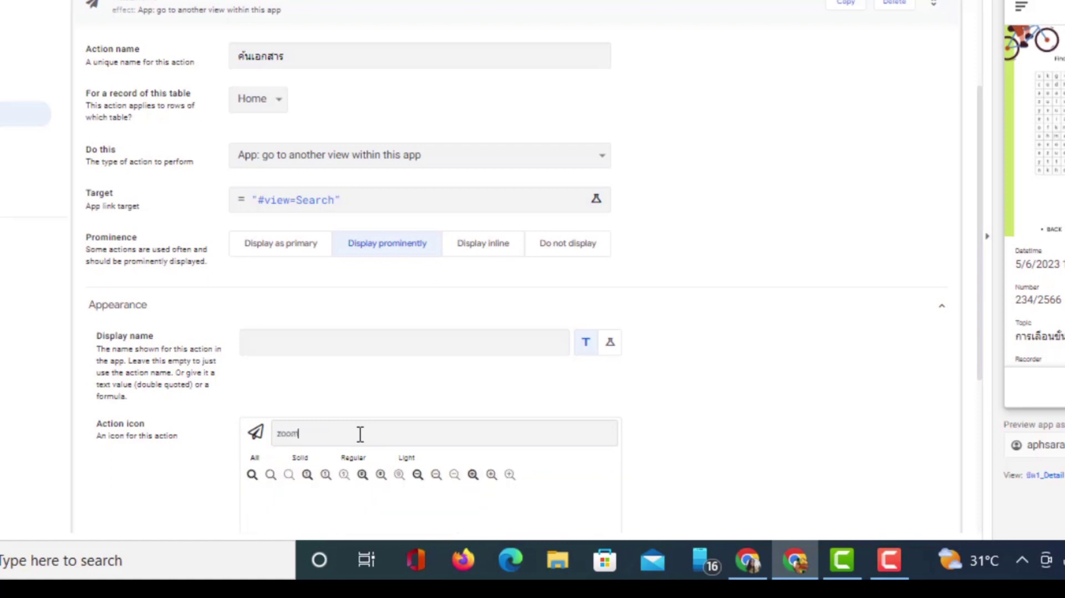
left_click(362, 475)
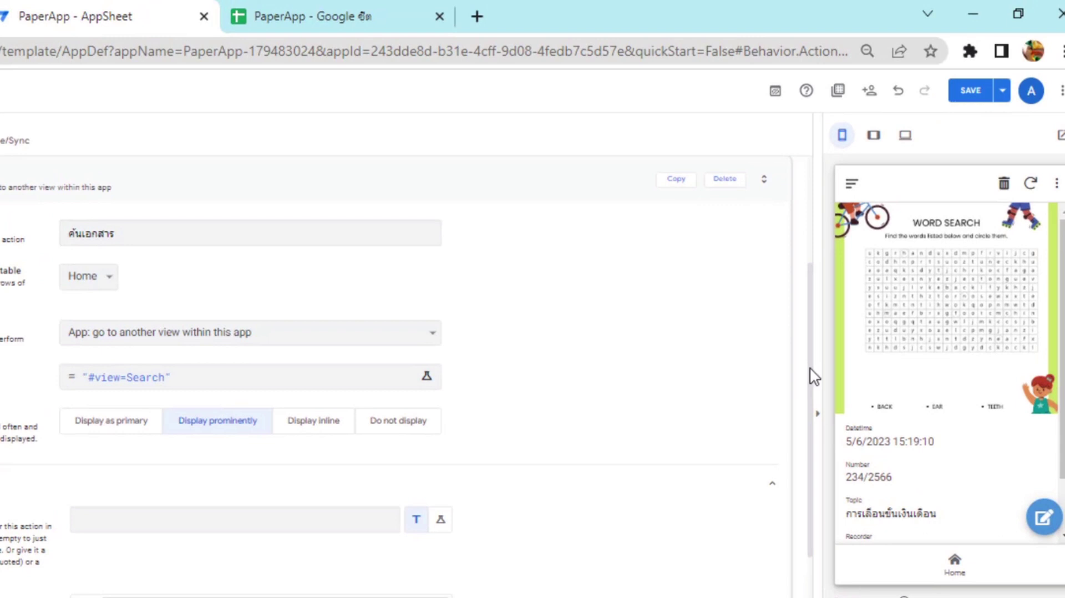
left_click_drag(810, 368, 820, 513)
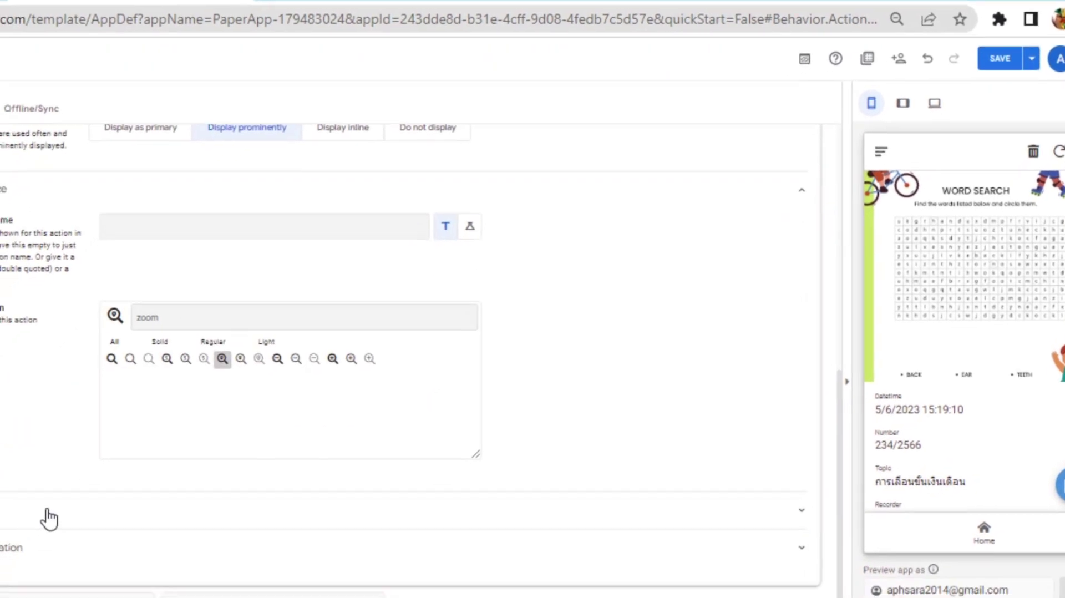
left_click(49, 519)
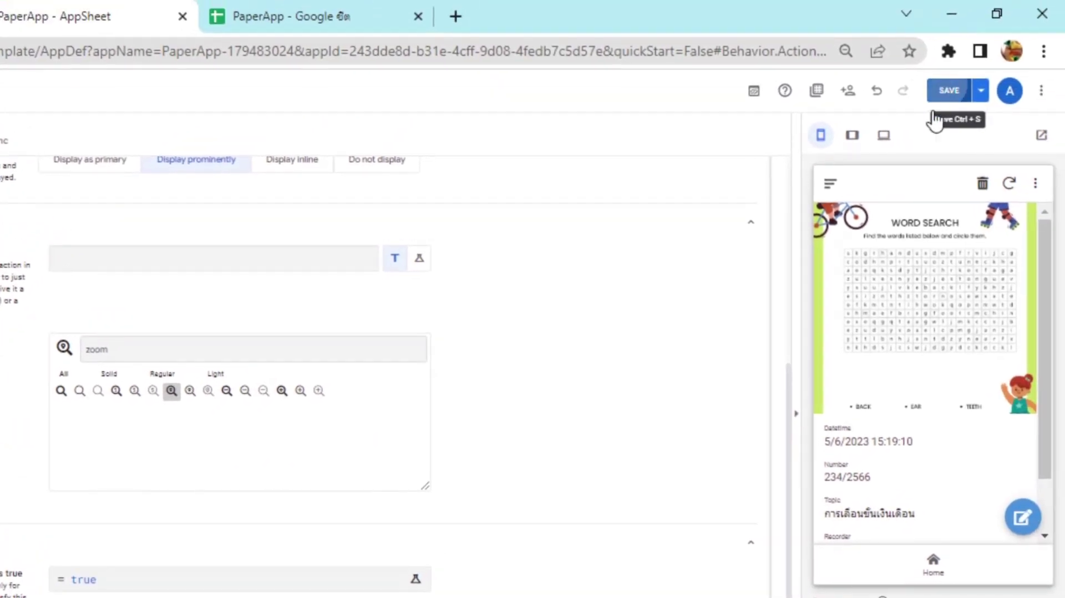
left_click(934, 112)
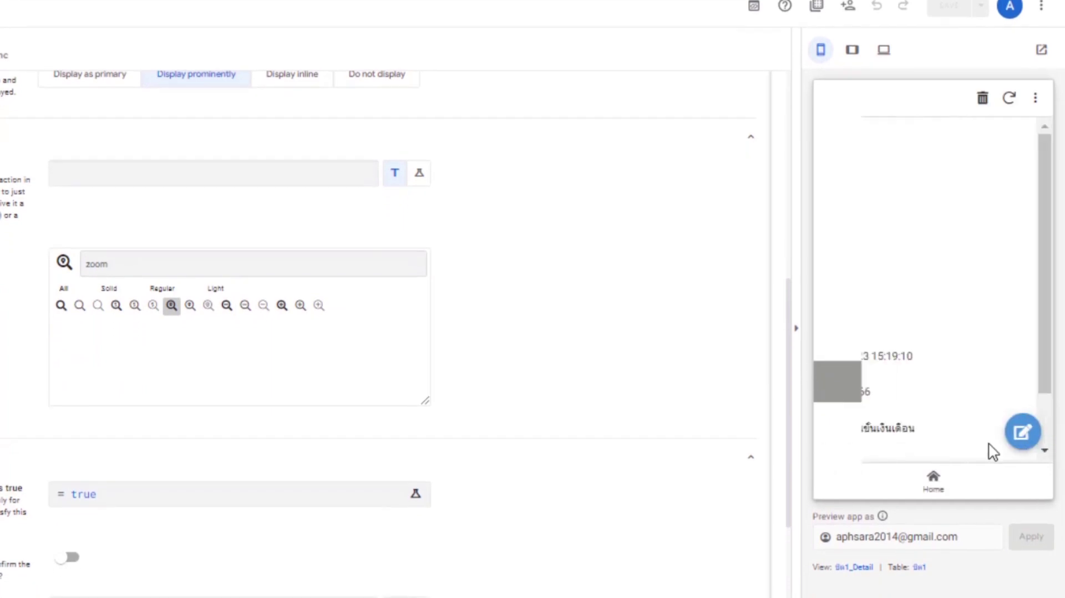
Test the ค้นเอกสาร action from Home in the app preview, cancel the Search form and look over the Home view.
left_click(943, 500)
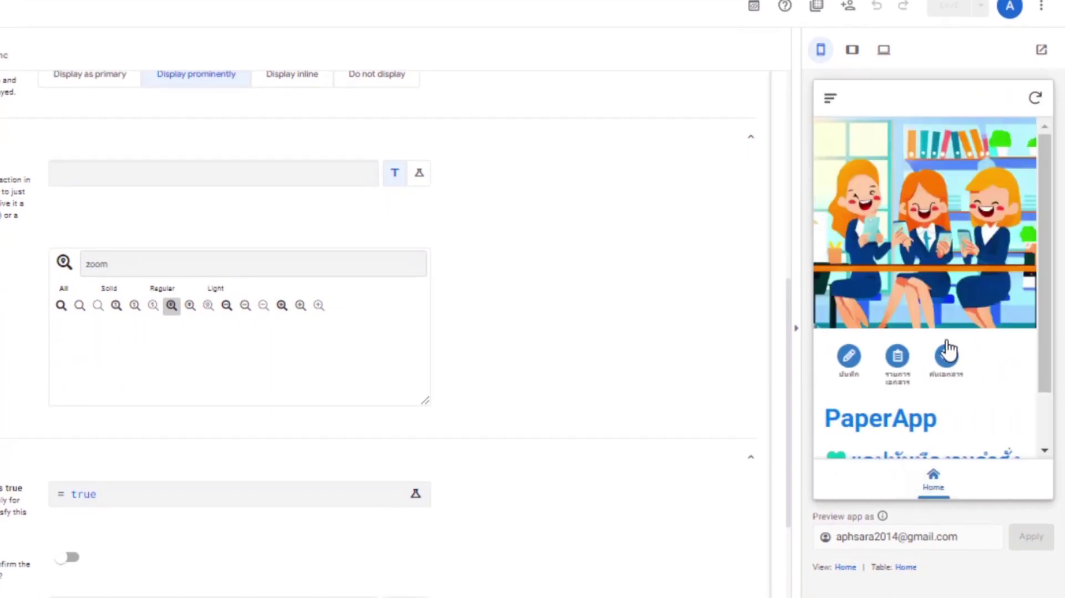
left_click(948, 356)
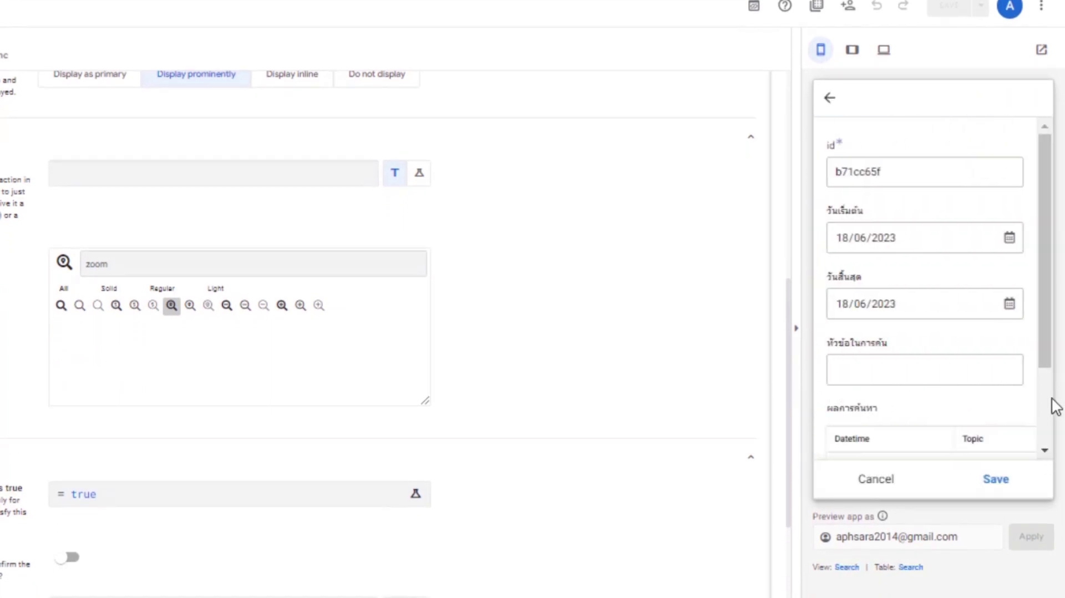
scroll(1051, 404, "down", 2)
left_click(874, 481)
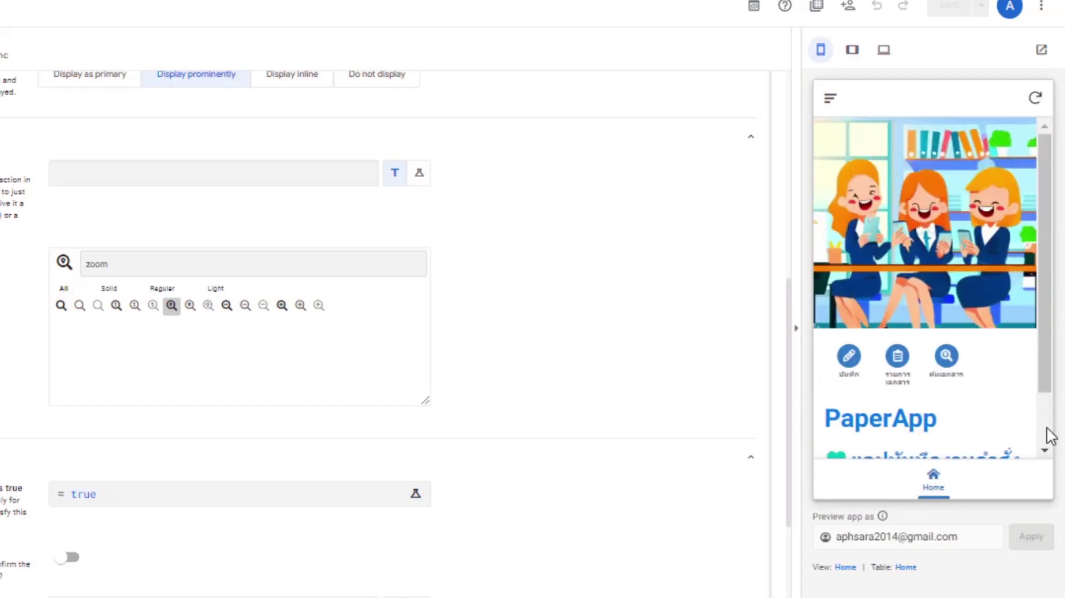
scroll(1050, 437, "down", 3)
scroll(1046, 165, "up", 3)
scroll(1049, 427, "down", 2)
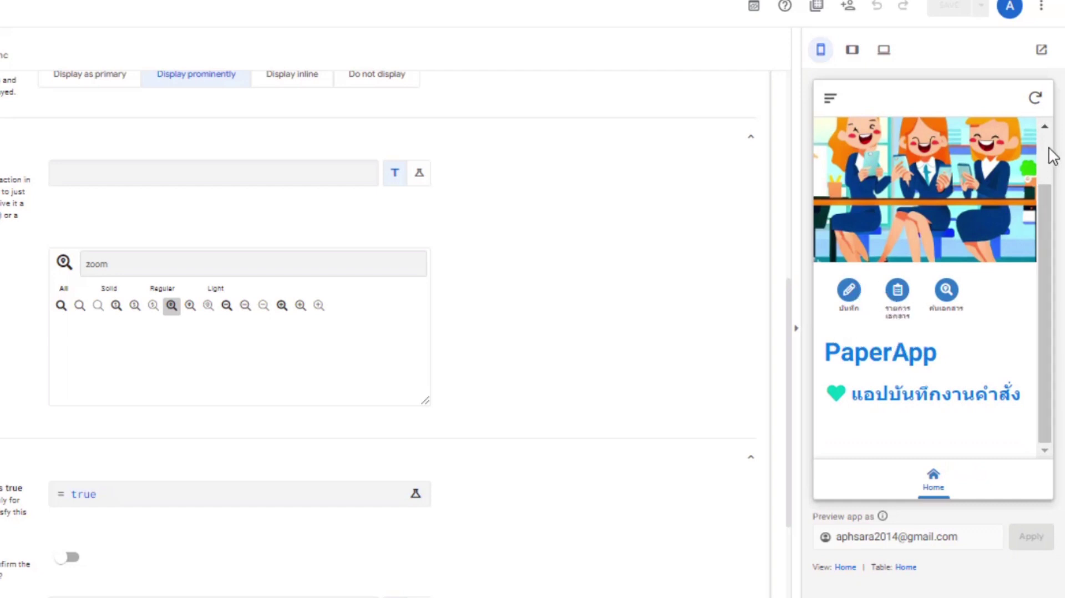
scroll(1053, 156, "up", 2)
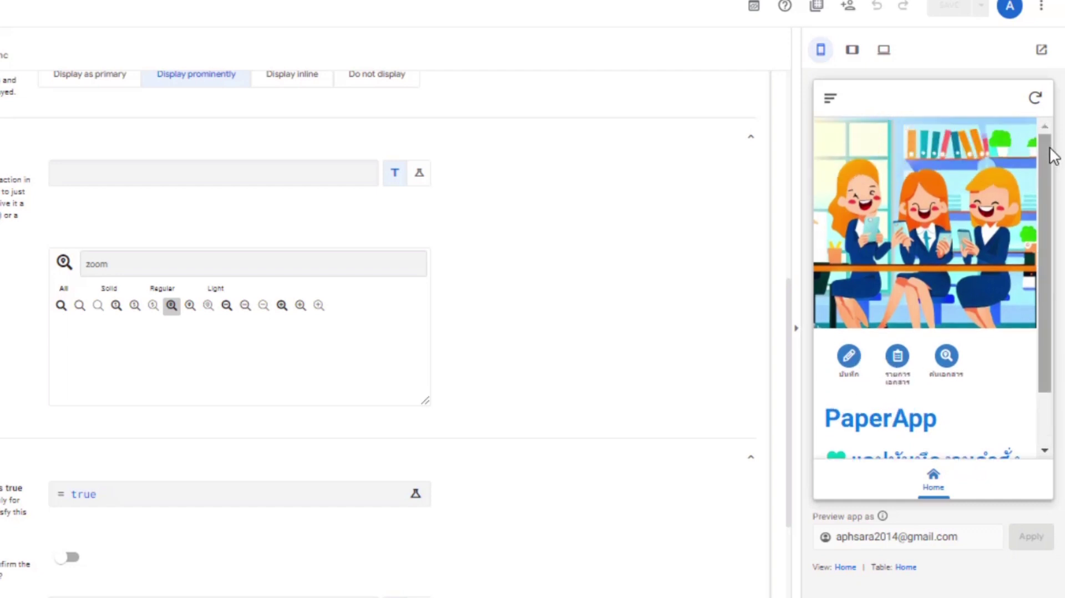